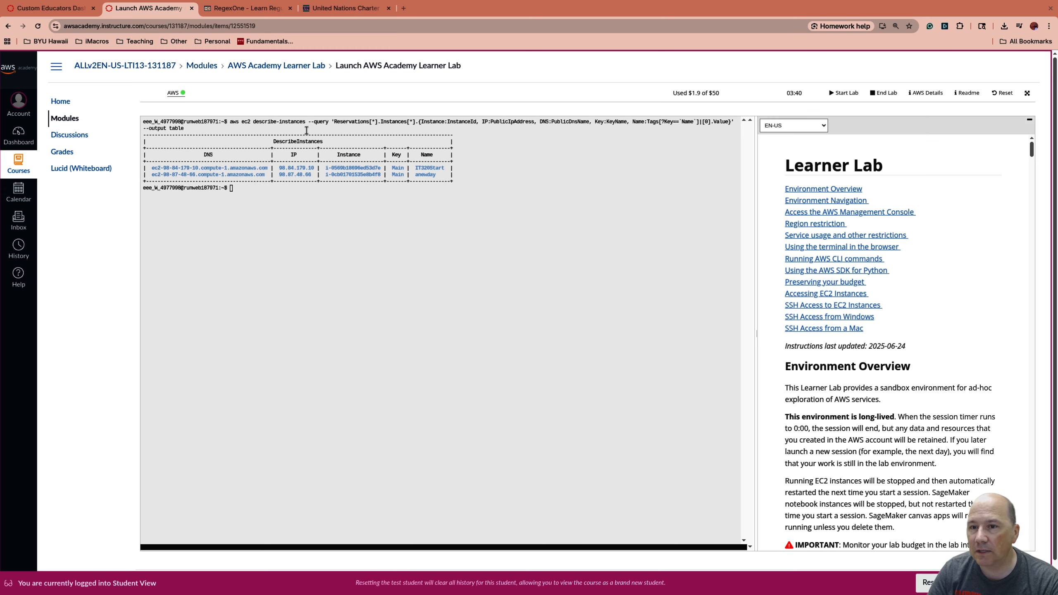
Open the EC2 dashboard in the AWS Management Console, review the key pairs and return to the dashboard.
{"action": "left_click", "coordinate": [173, 92]}
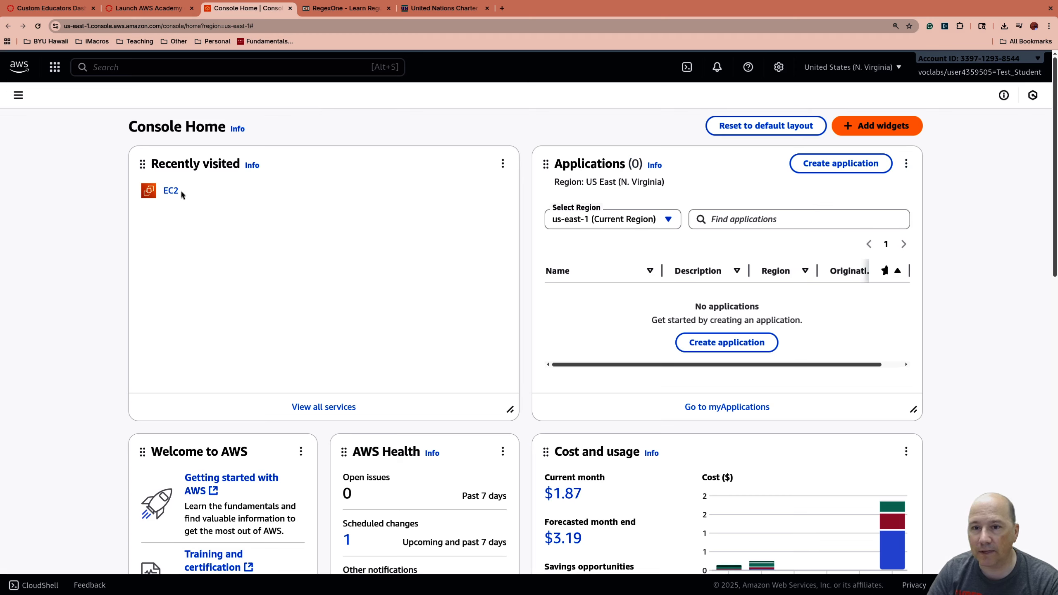
{"action": "left_click", "coordinate": [55, 68]}
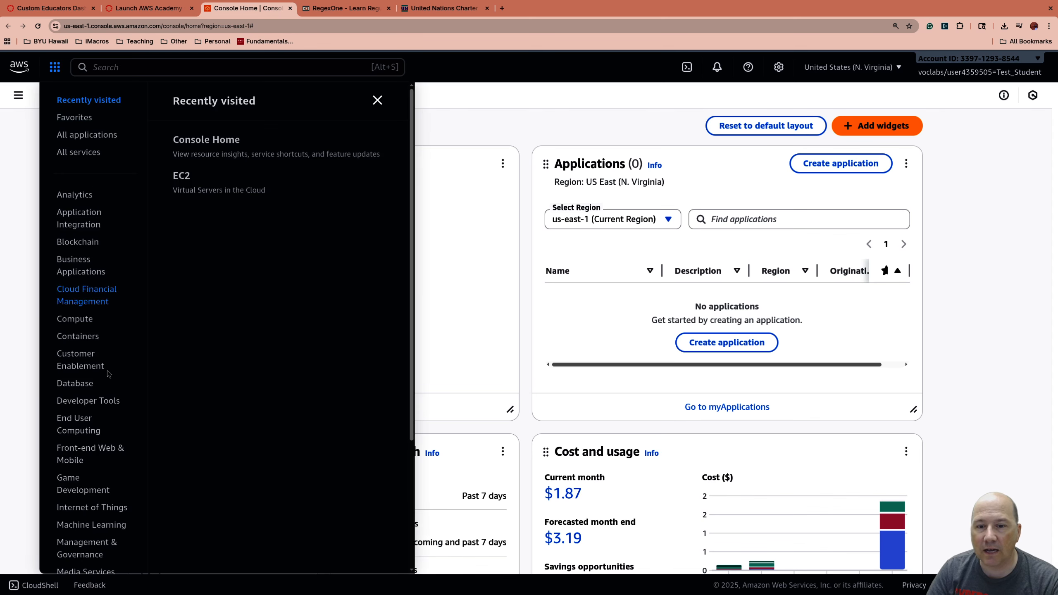
{"action": "left_click", "coordinate": [188, 177]}
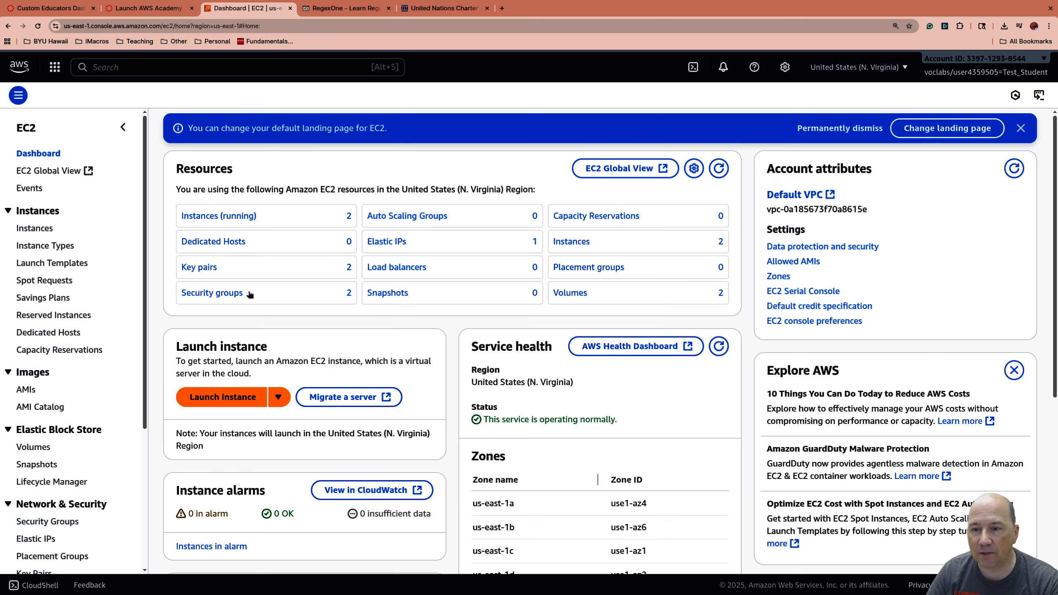
{"action": "left_click", "coordinate": [205, 267]}
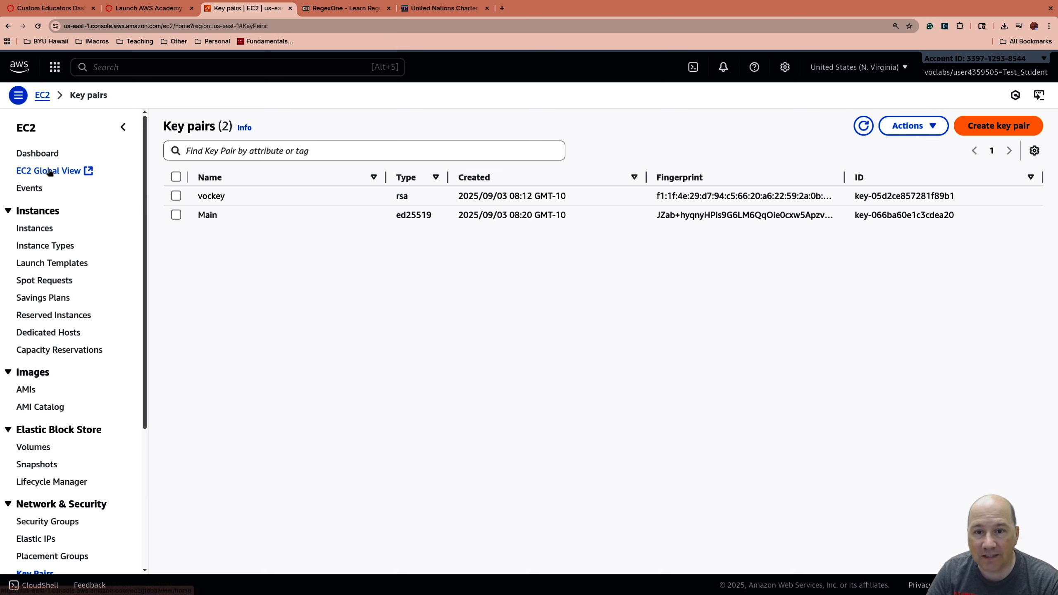
{"action": "left_click", "coordinate": [45, 154]}
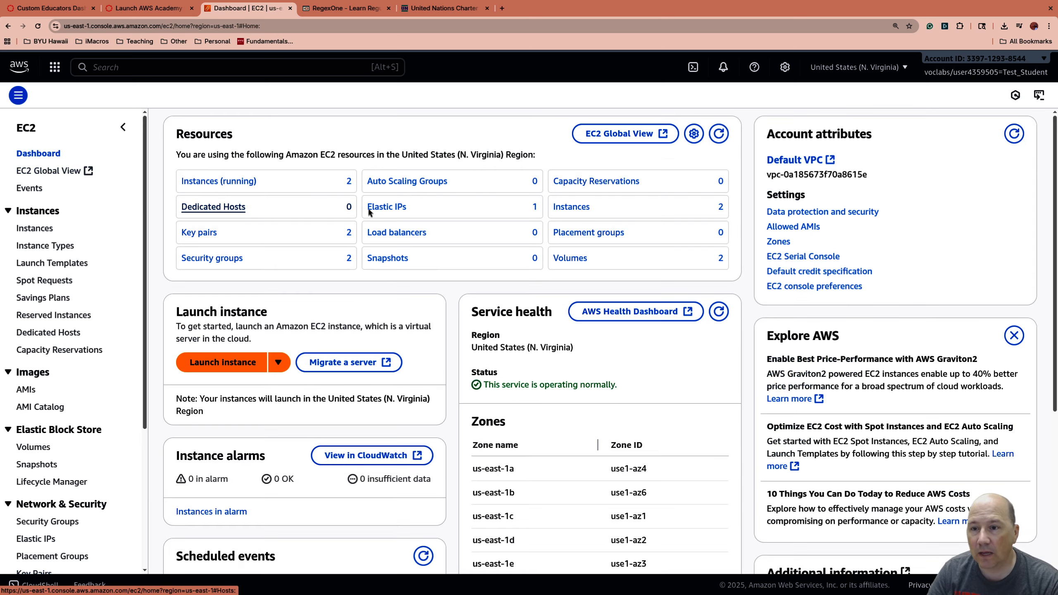
Terminate the running EC2 instances IT320Start and anewday, and dismiss the feedback survey without submitting it.
{"action": "left_click", "coordinate": [210, 182]}
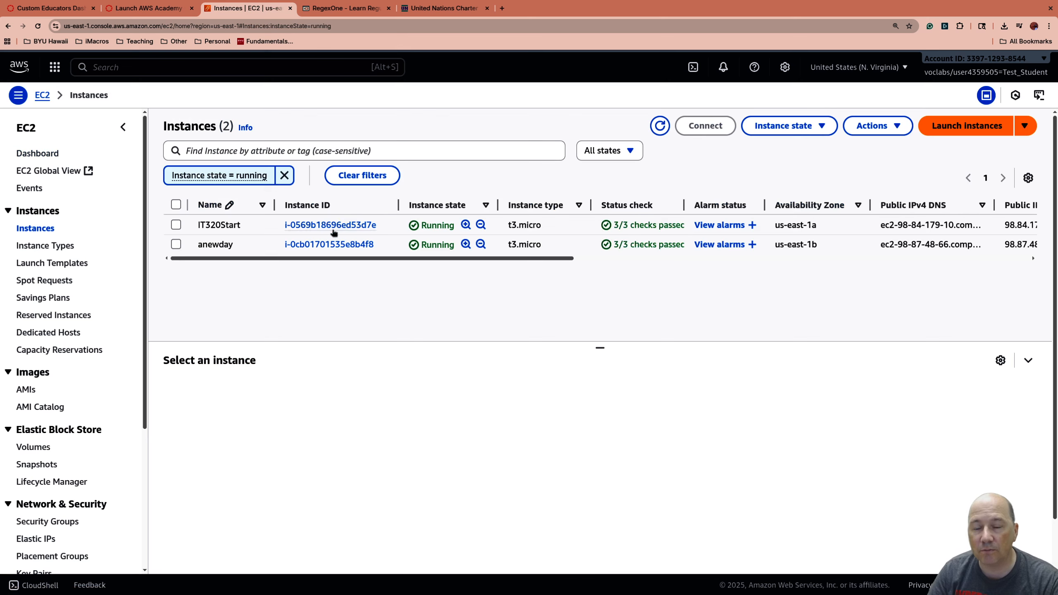
{"action": "left_click", "coordinate": [175, 225]}
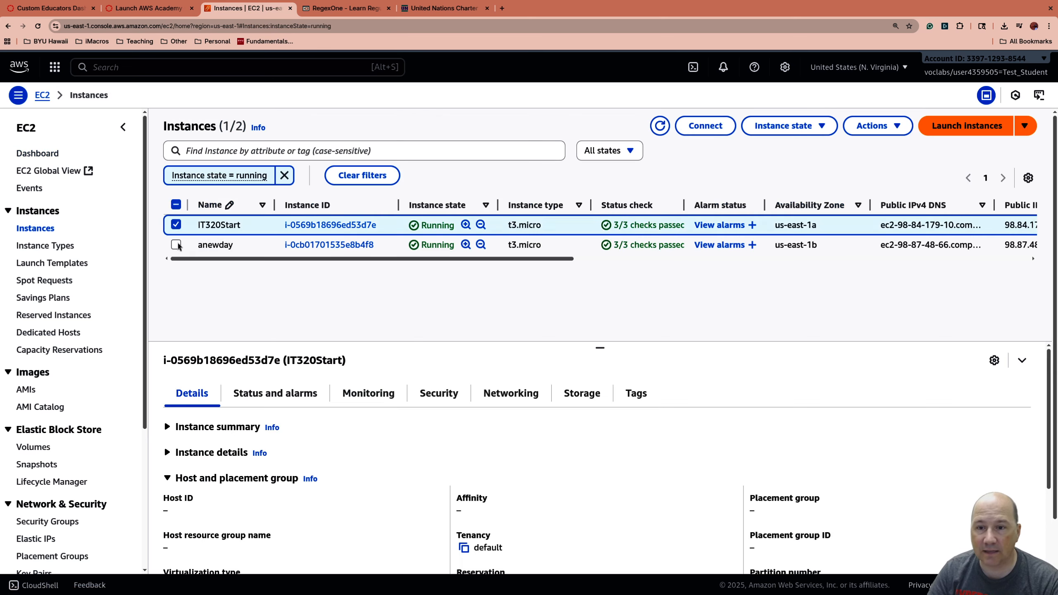
{"action": "left_click", "coordinate": [176, 245]}
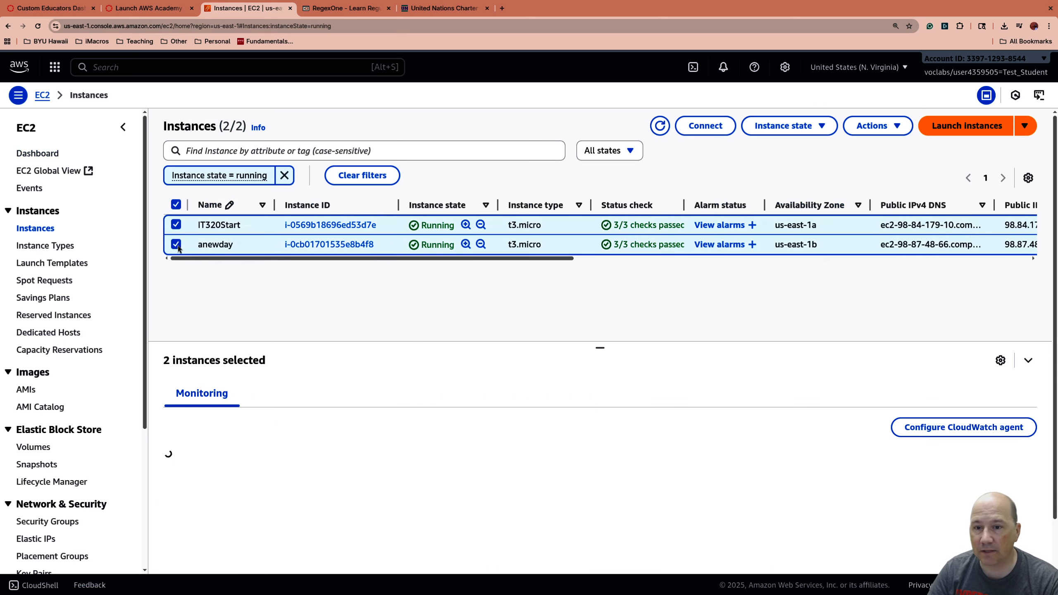
{"action": "left_click", "coordinate": [817, 126]}
{"action": "left_click", "coordinate": [783, 226]}
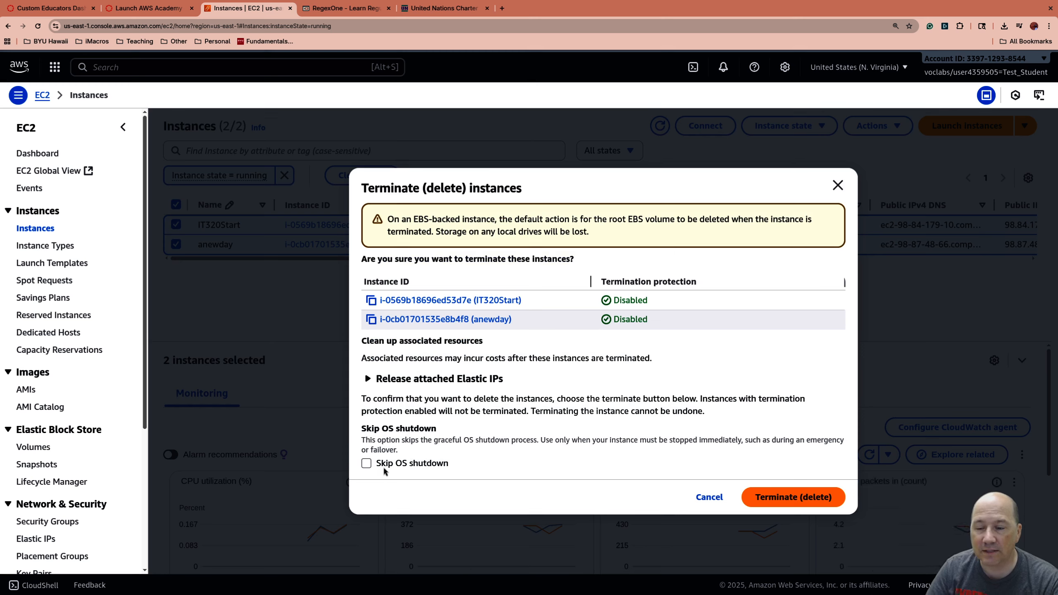
{"action": "left_click", "coordinate": [796, 500]}
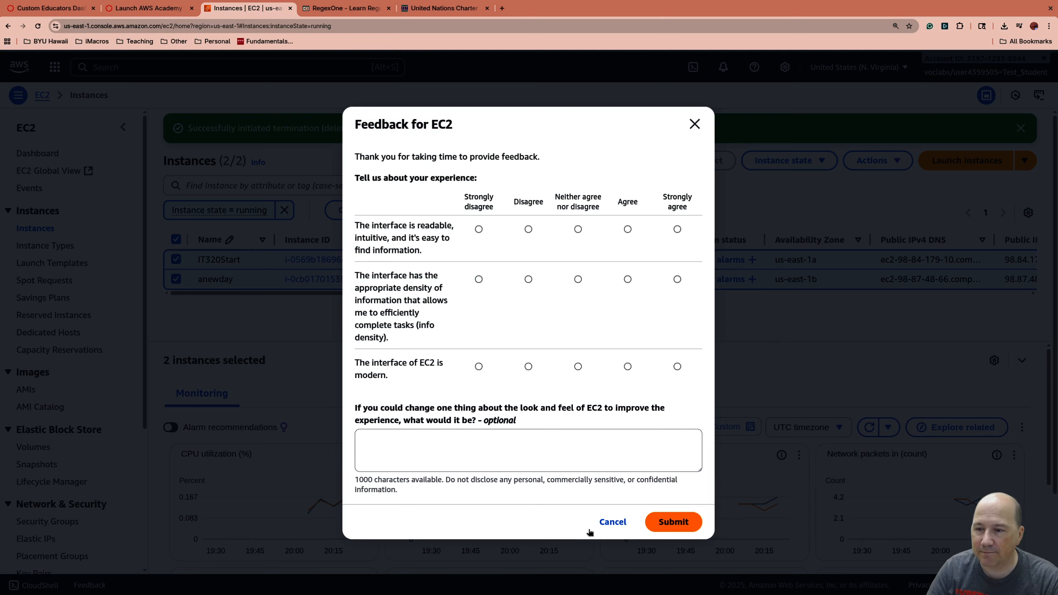
{"action": "left_click", "coordinate": [610, 523]}
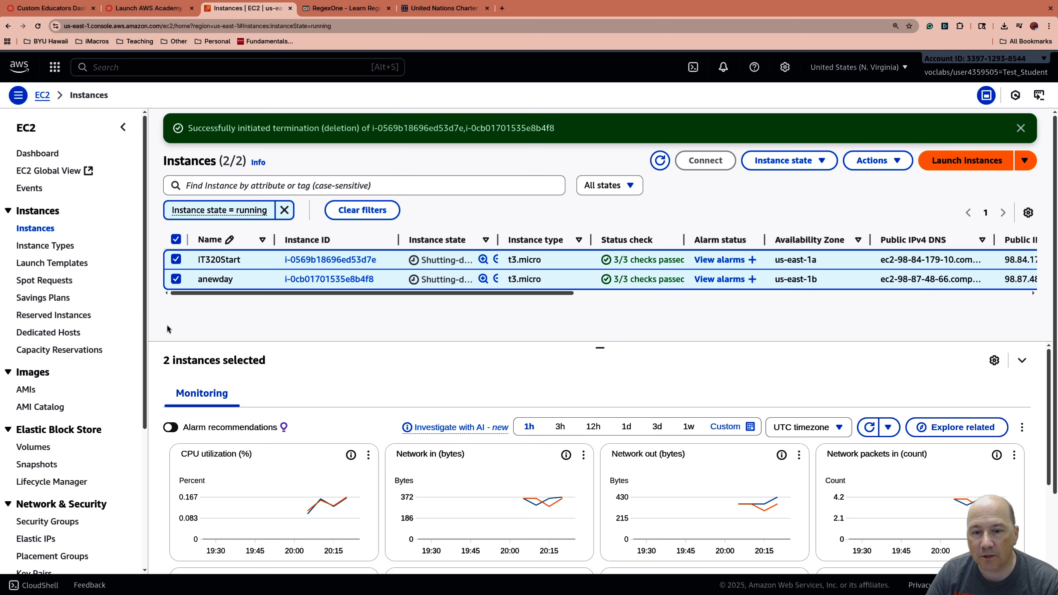
Examine the launch-wizard-1 security group's details, inbound rules and outbound rules.
{"action": "scroll", "coordinate": [85, 421], "scroll_direction": "down", "scroll_amount": 4}
{"action": "left_click", "coordinate": [83, 377]}
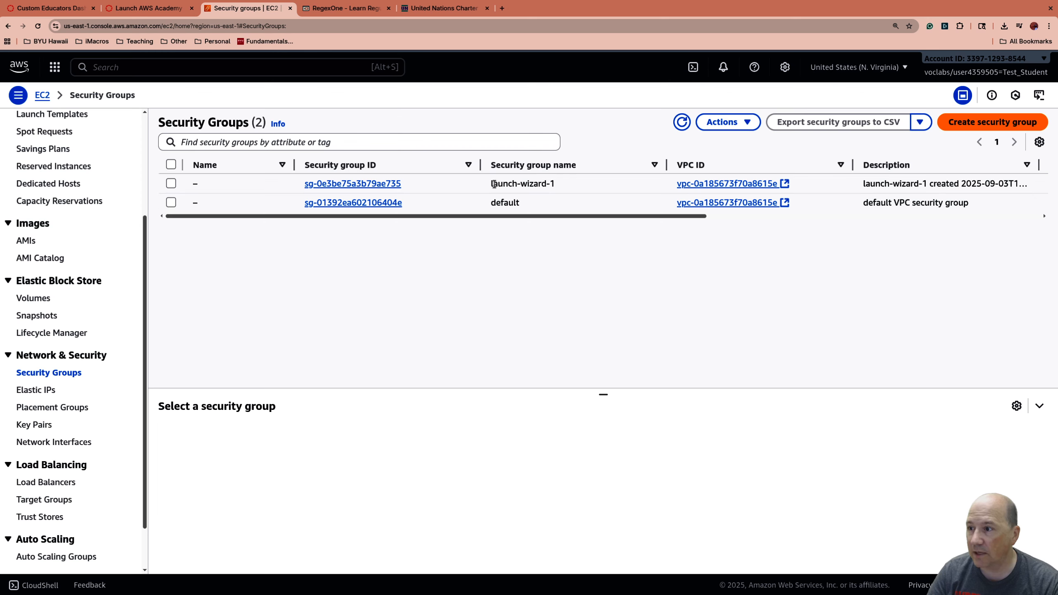
{"action": "left_click", "coordinate": [361, 184]}
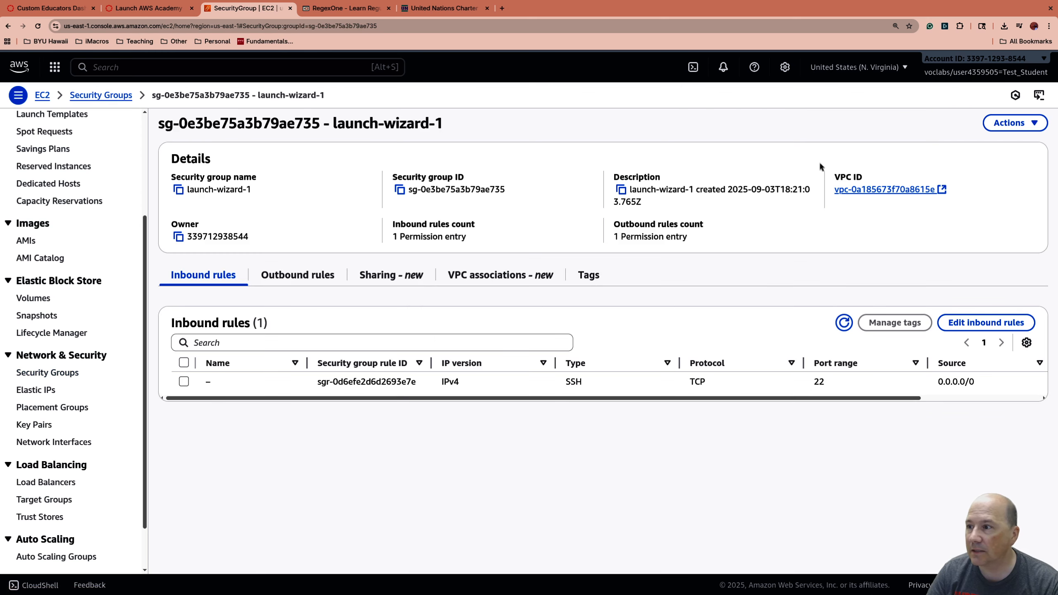
{"action": "left_click", "coordinate": [1021, 124]}
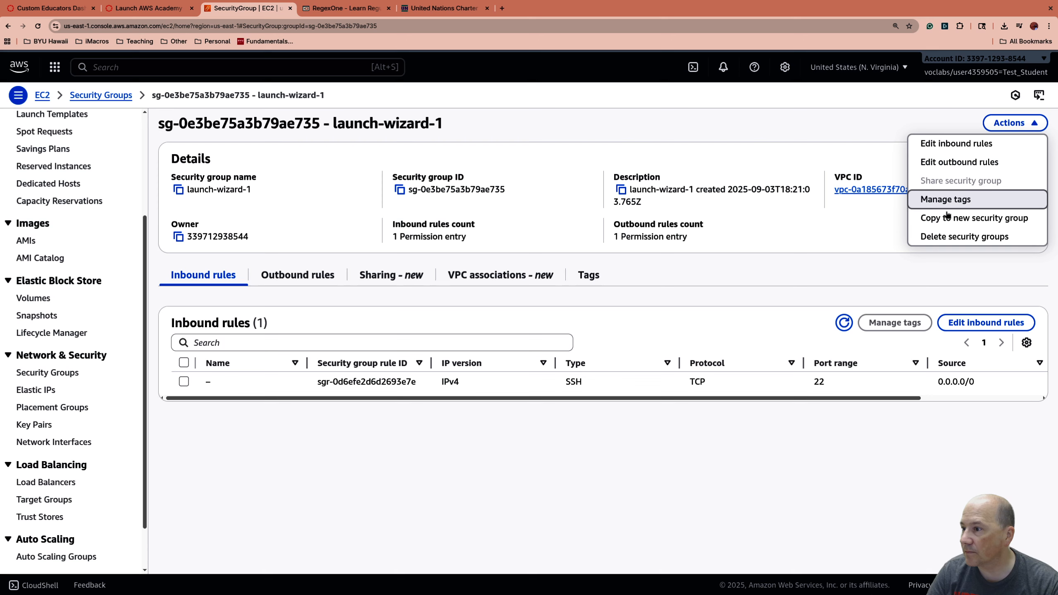
{"action": "left_click", "coordinate": [725, 283]}
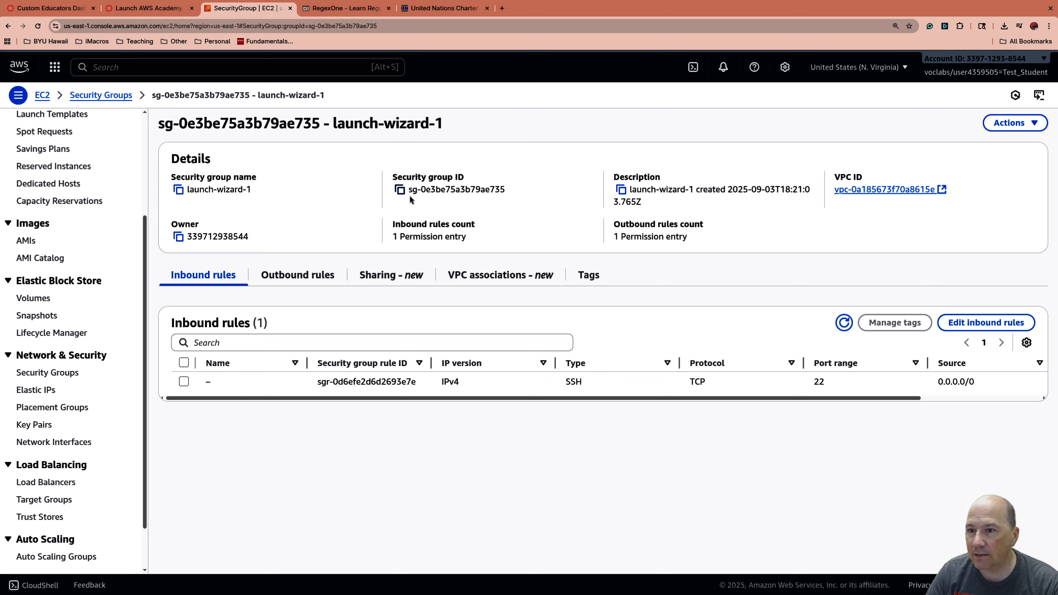
{"action": "left_click_drag", "start_coordinate": [410, 192], "coordinate": [520, 198]}
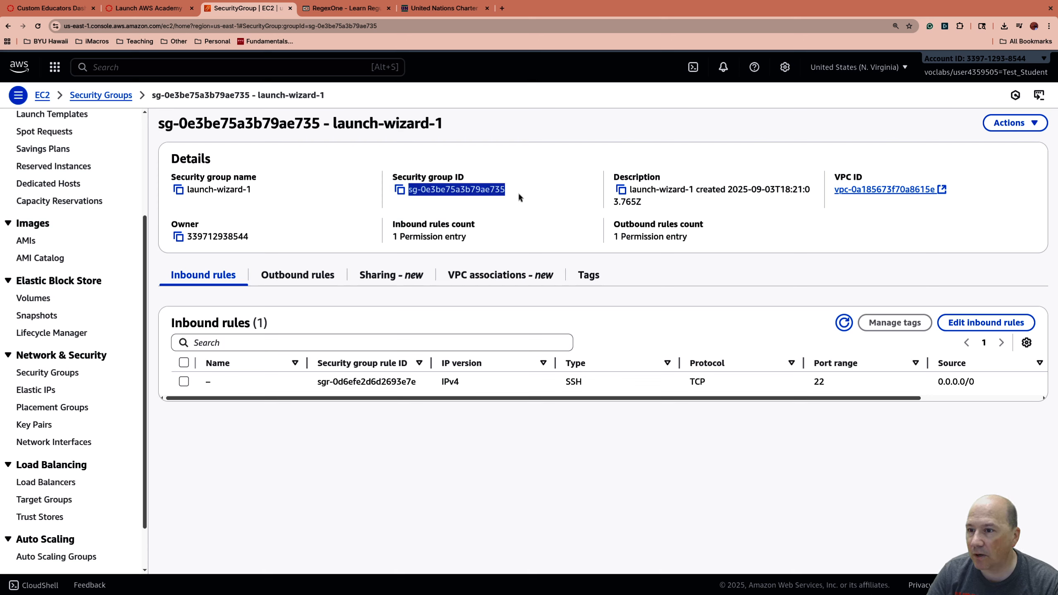
{"action": "left_click", "coordinate": [467, 191]}
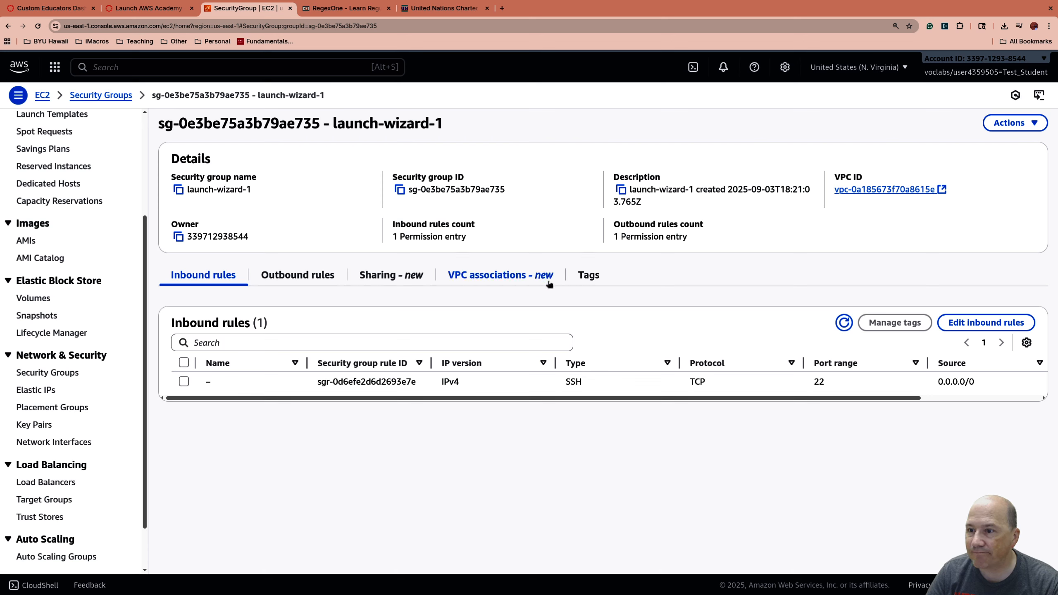
{"action": "double_click", "coordinate": [200, 189]}
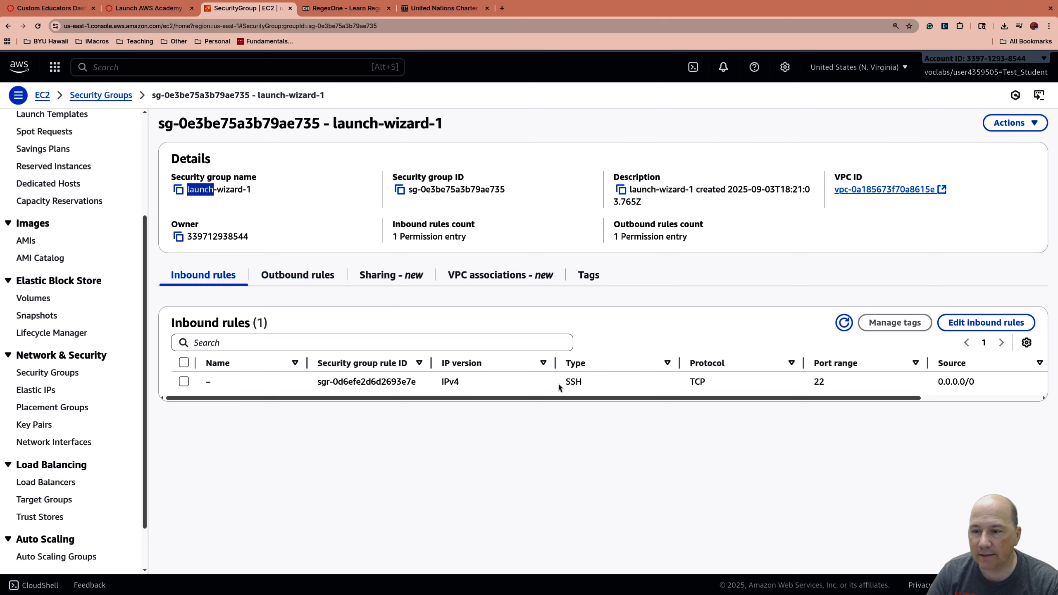
{"action": "left_click", "coordinate": [310, 275]}
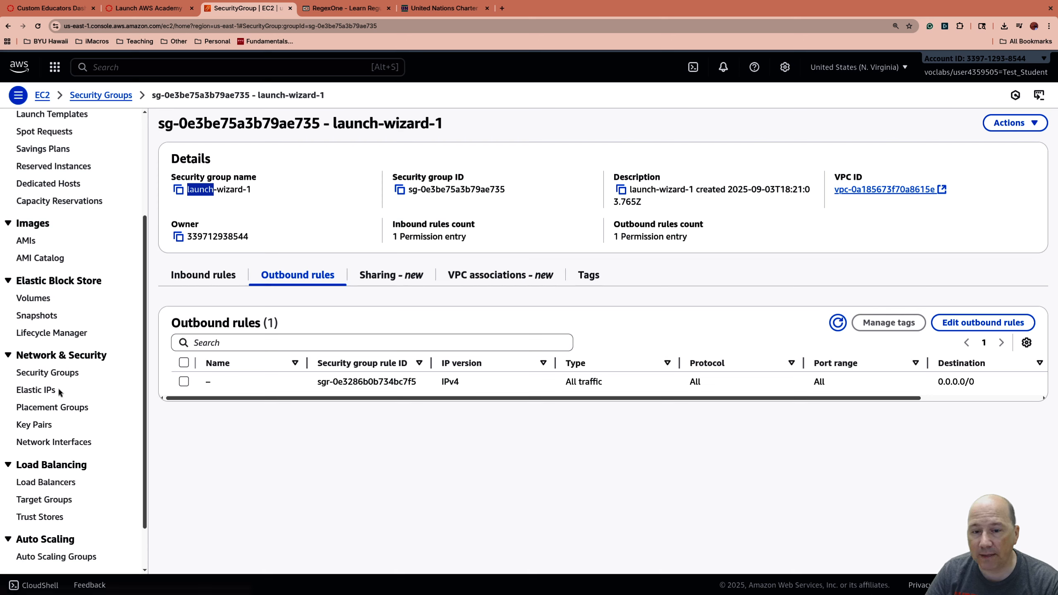
Return to the security groups list, select launch-wizard-1 and check which actions are available for it.
{"action": "left_click", "coordinate": [60, 374]}
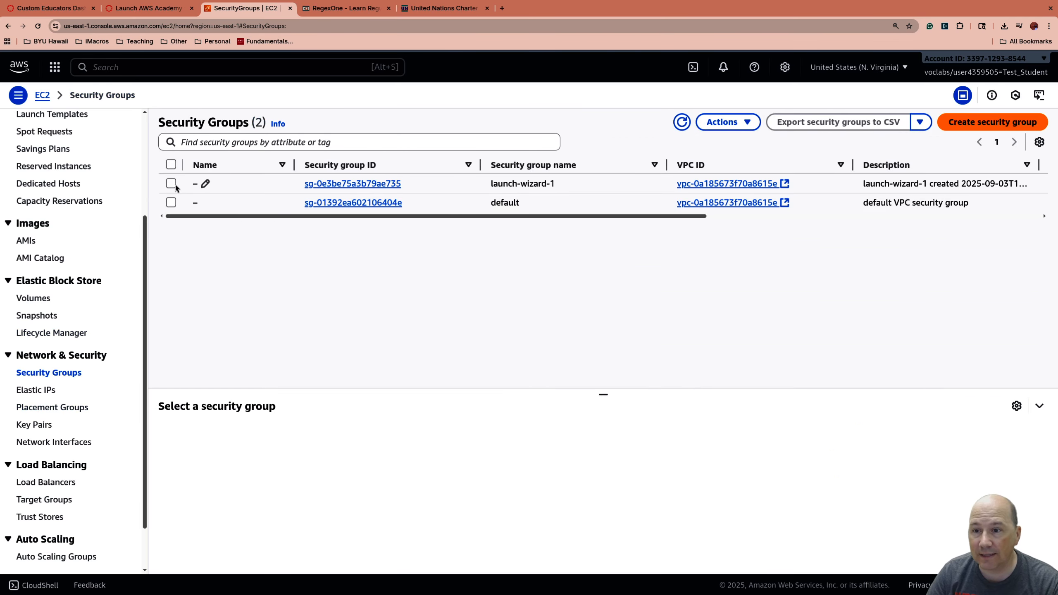
{"action": "left_click", "coordinate": [171, 185]}
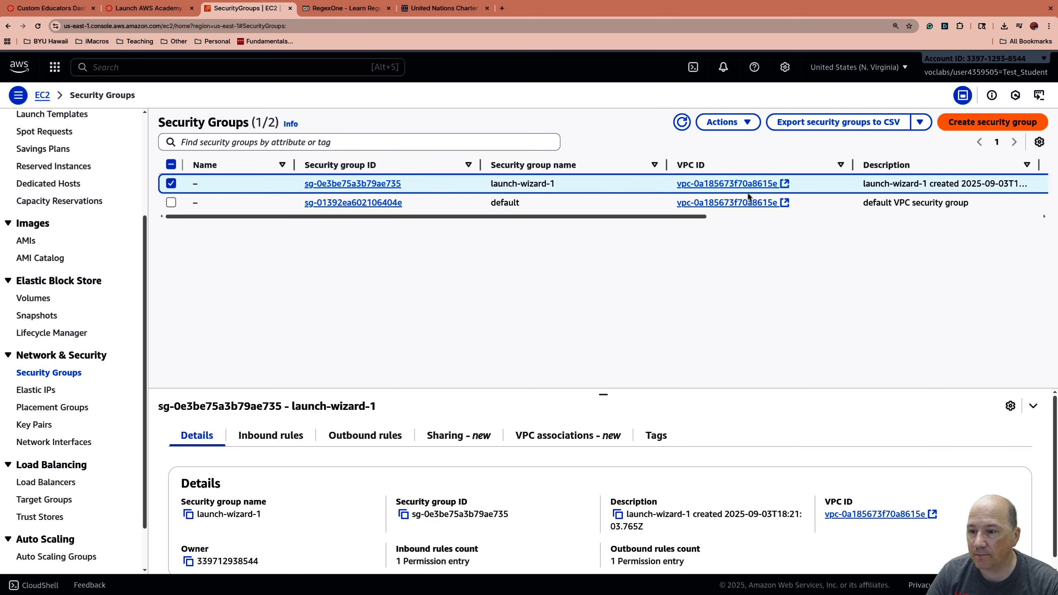
{"action": "left_click", "coordinate": [750, 123]}
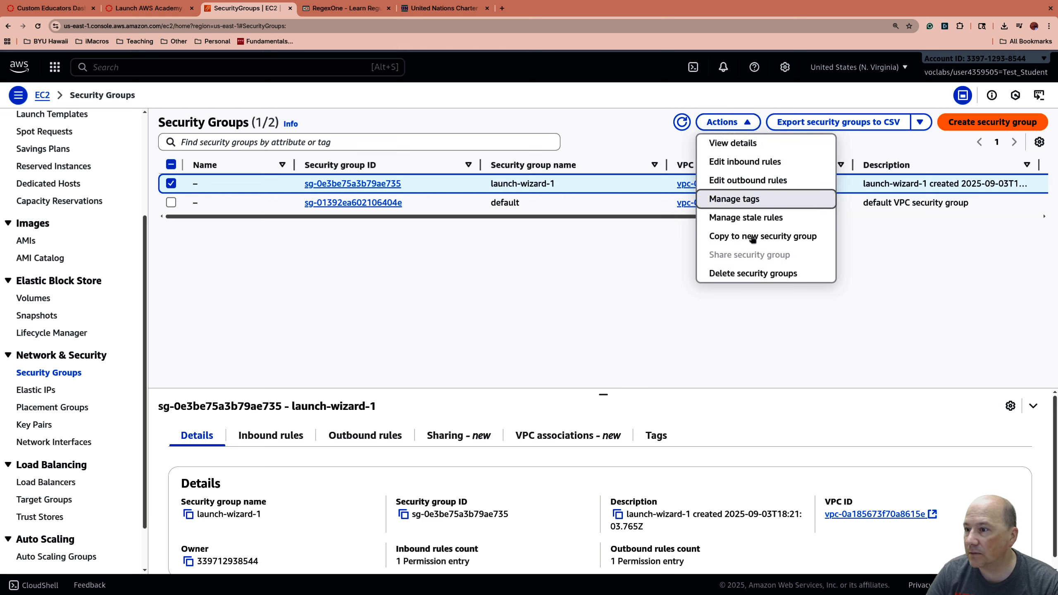
{"action": "key", "text": "Up"}
{"action": "key", "text": "Up"}
{"action": "key", "text": "Up"}
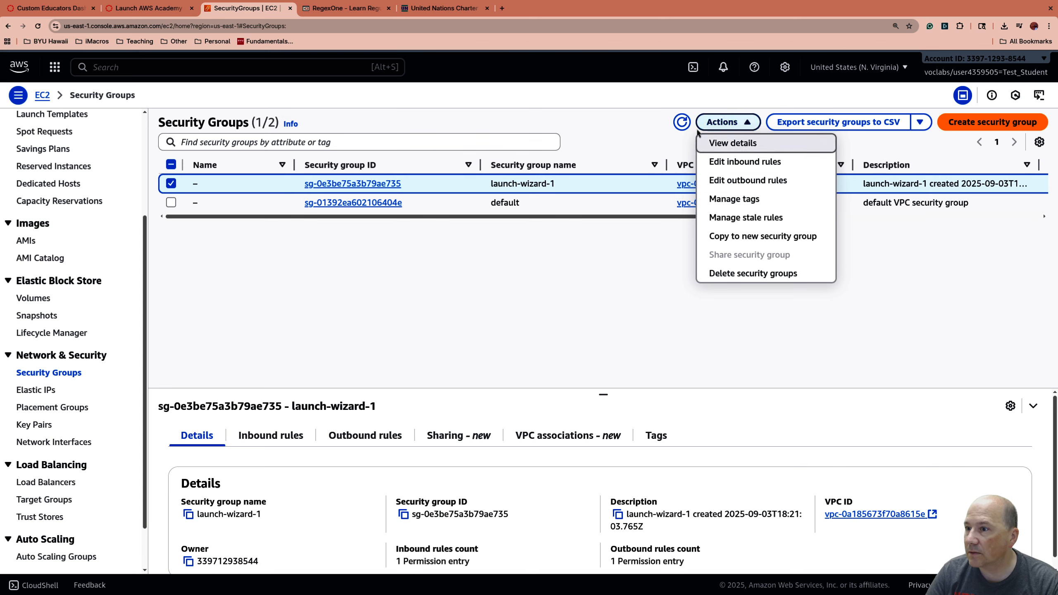
{"action": "left_click", "coordinate": [690, 324]}
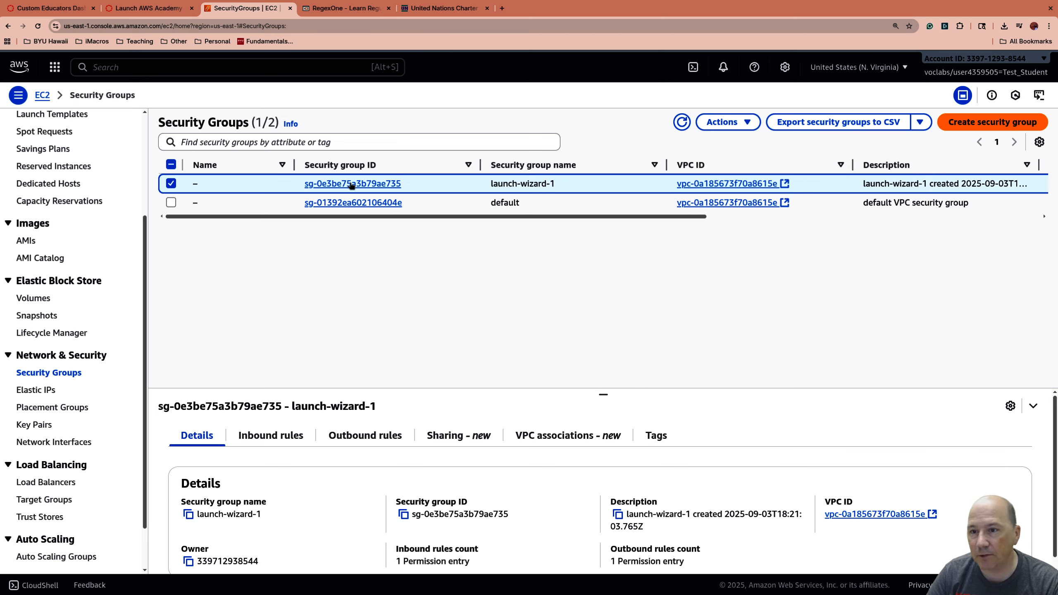
Name the launch-wizard-1 security group "Main Linux SSH" and save the name.
{"action": "mouse_move", "coordinate": [214, 187]}
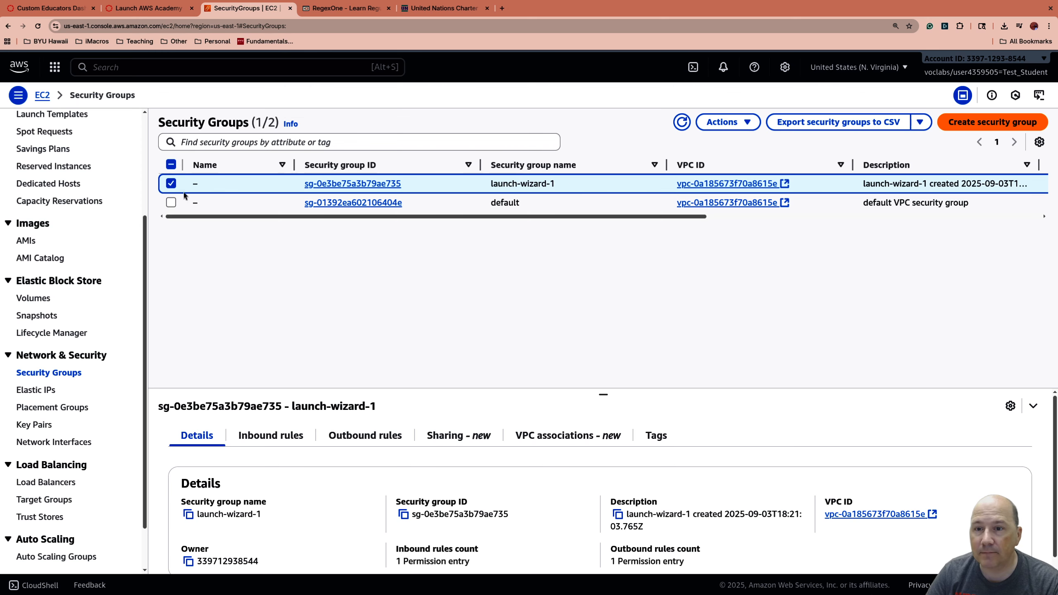
{"action": "left_click", "coordinate": [205, 186]}
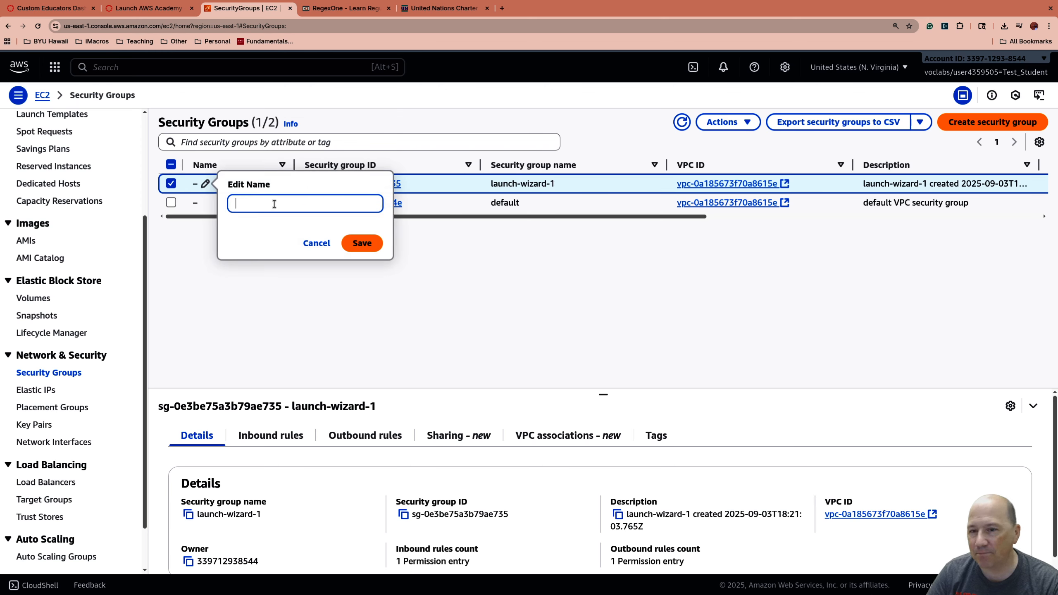
{"action": "type", "text": "Main "}
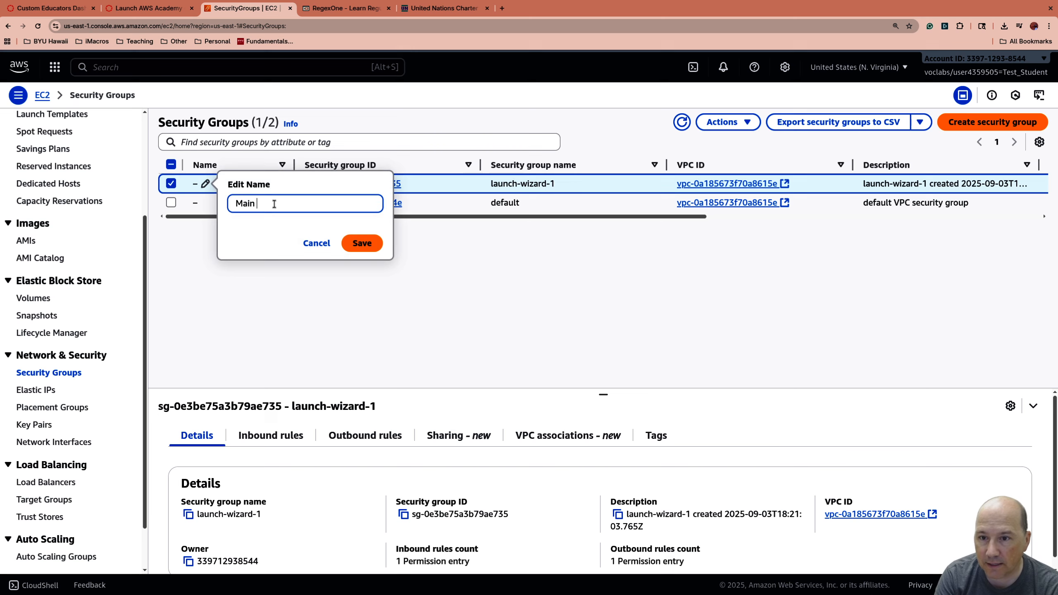
{"action": "type", "text": "Linux SSH"}
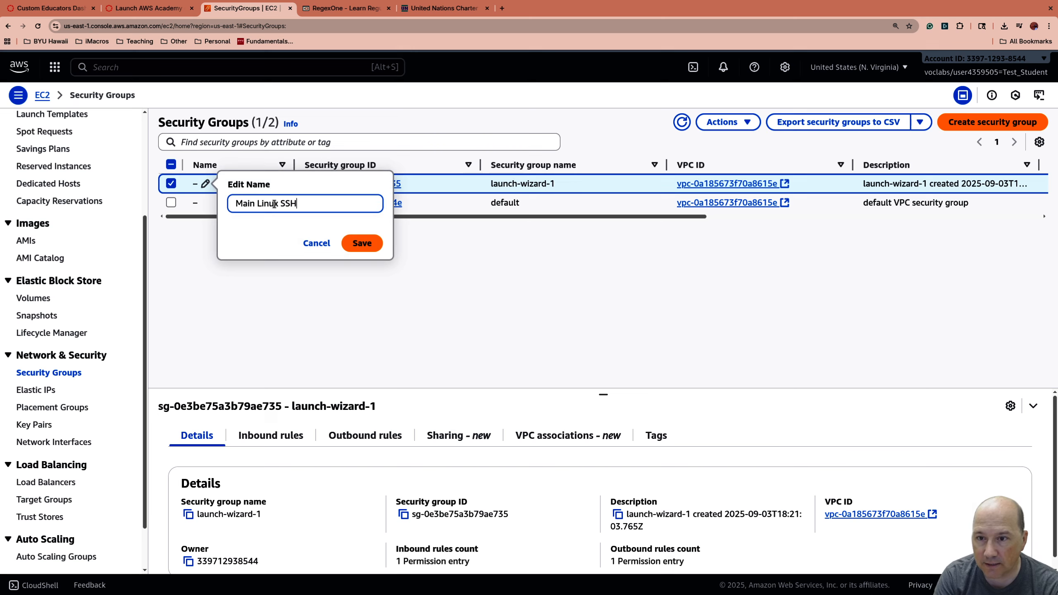
{"action": "left_click", "coordinate": [361, 243]}
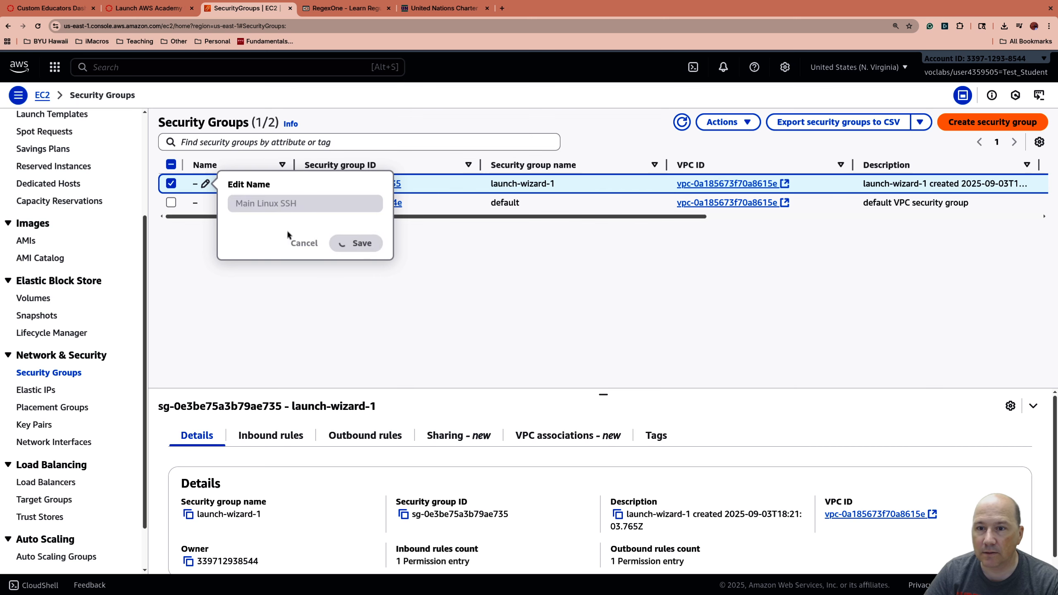
Name the default VPC security group "Default" and save the name.
{"action": "left_click", "coordinate": [205, 204]}
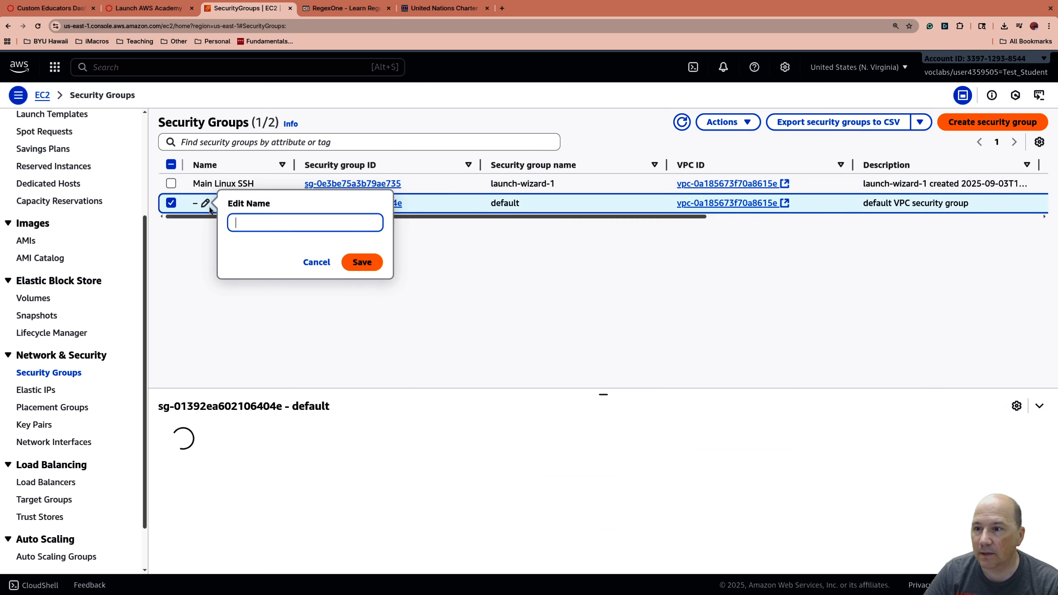
{"action": "type", "text": "Default"}
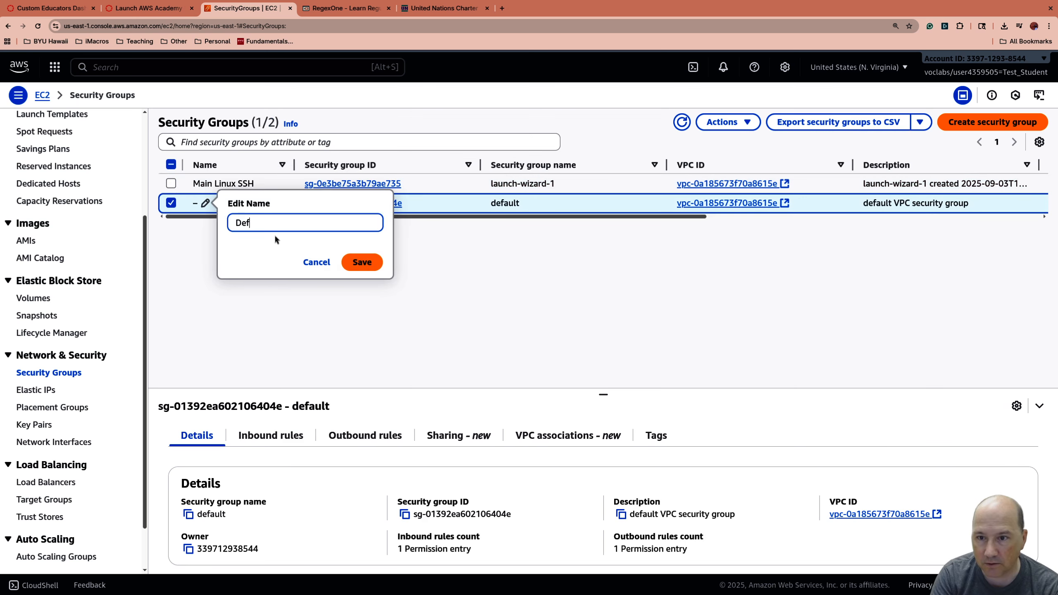
{"action": "left_click", "coordinate": [361, 260]}
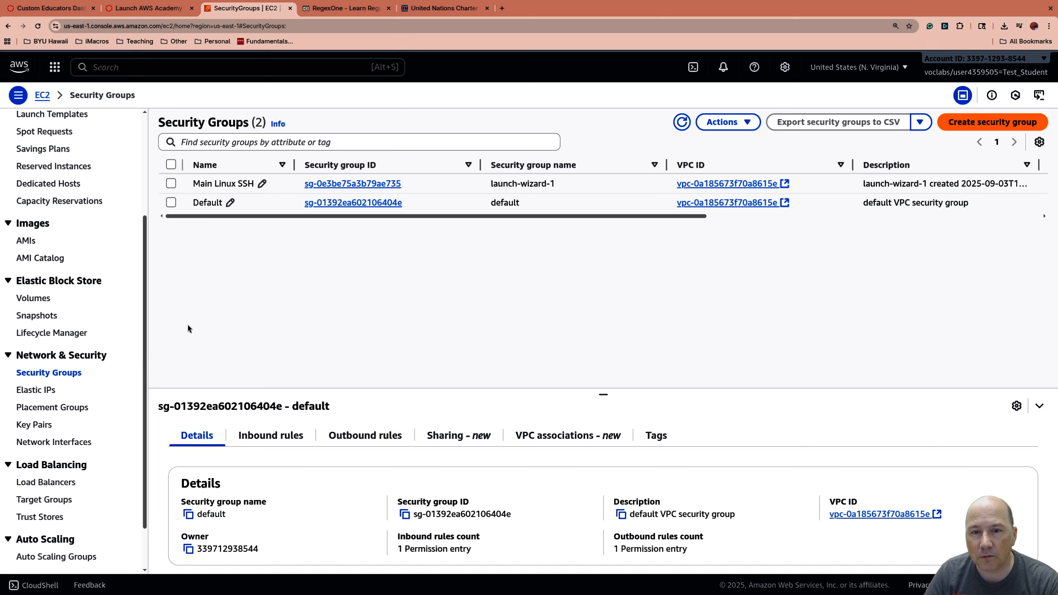
Release the unassociated Elastic IP address 98.87.48.66 from the account and confirm its release.
{"action": "left_click", "coordinate": [37, 390]}
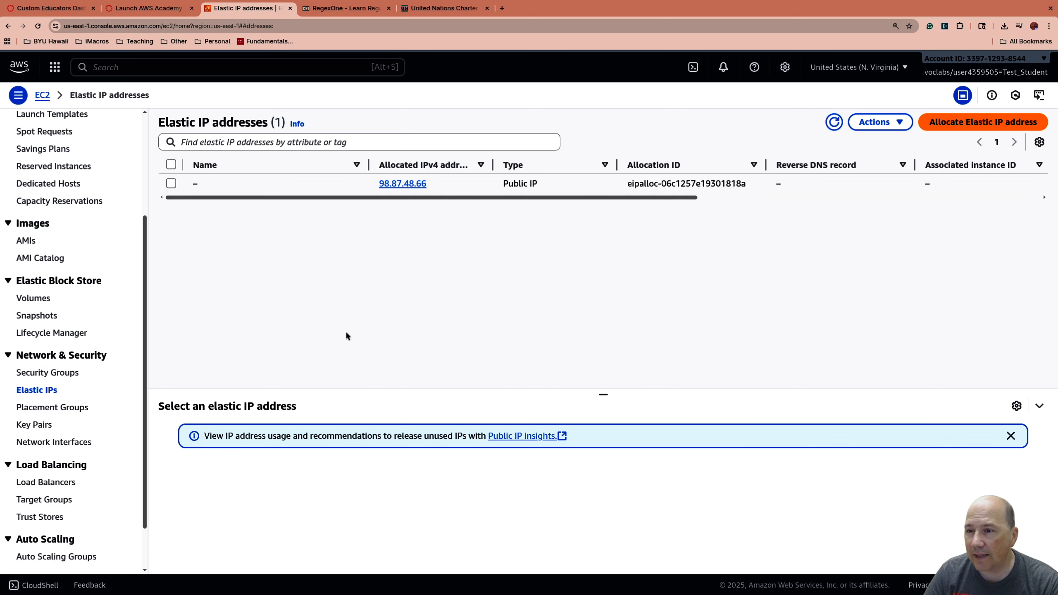
{"action": "left_click", "coordinate": [171, 184]}
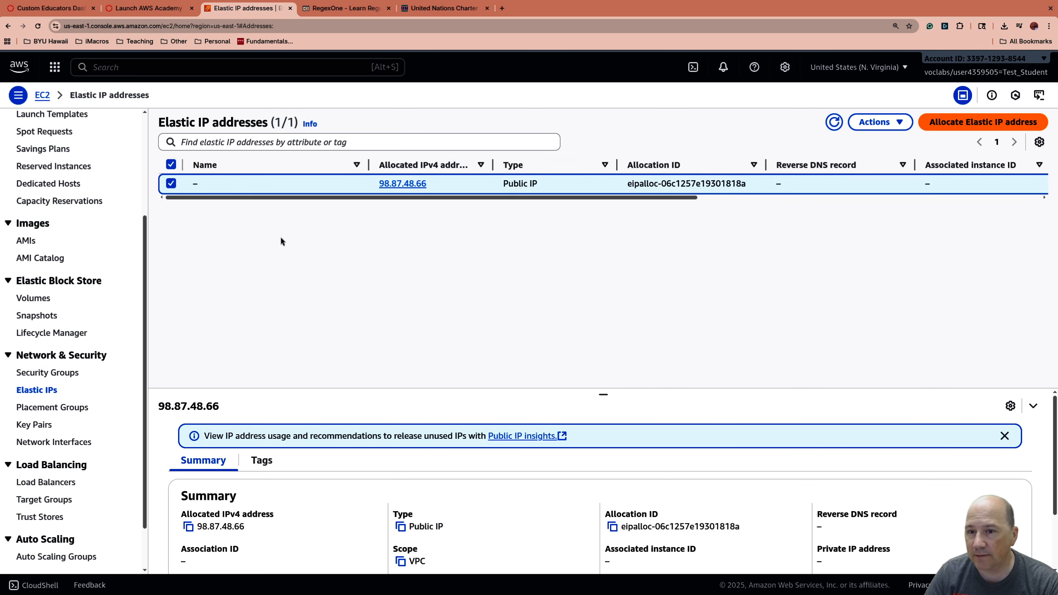
{"action": "left_click", "coordinate": [899, 123]}
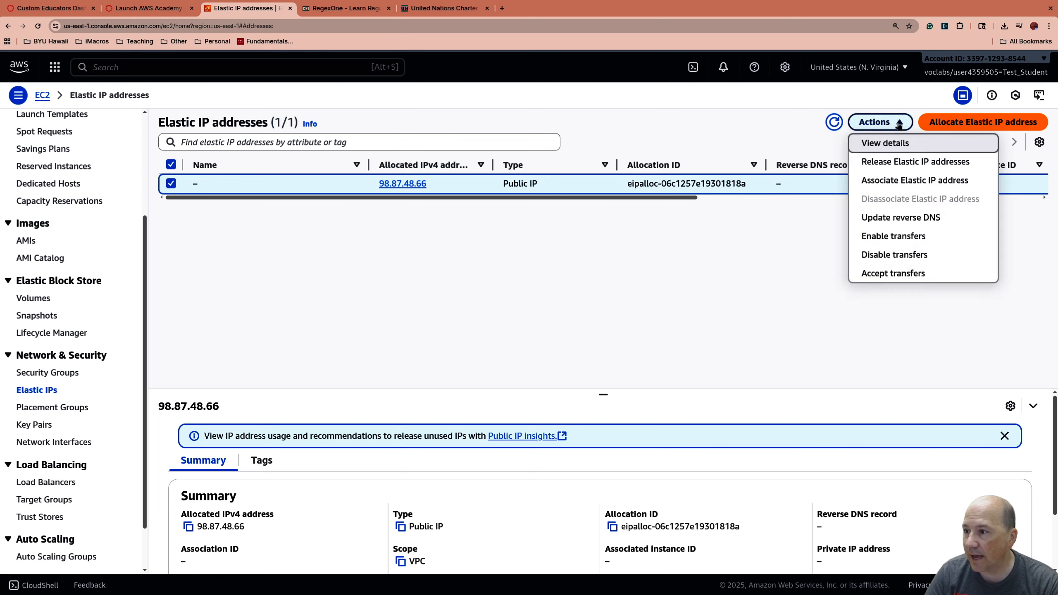
{"action": "left_click", "coordinate": [906, 162]}
{"action": "left_click", "coordinate": [839, 411]}
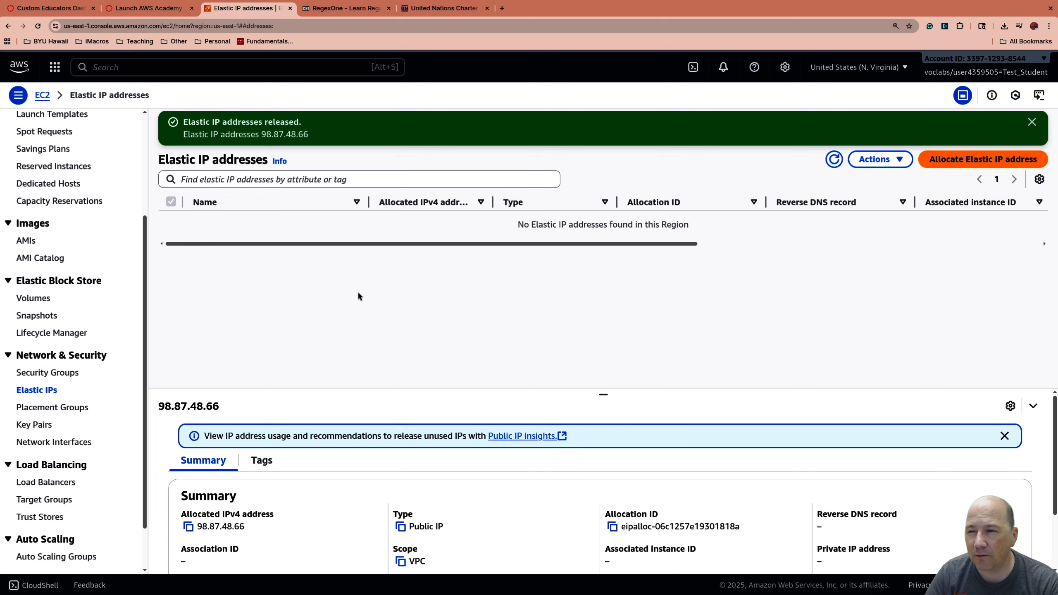
Open Billing and Cost Management for the account and review the cost summary and the cost breakdown by service.
{"action": "scroll", "coordinate": [111, 280], "scroll_direction": "up", "scroll_amount": 4}
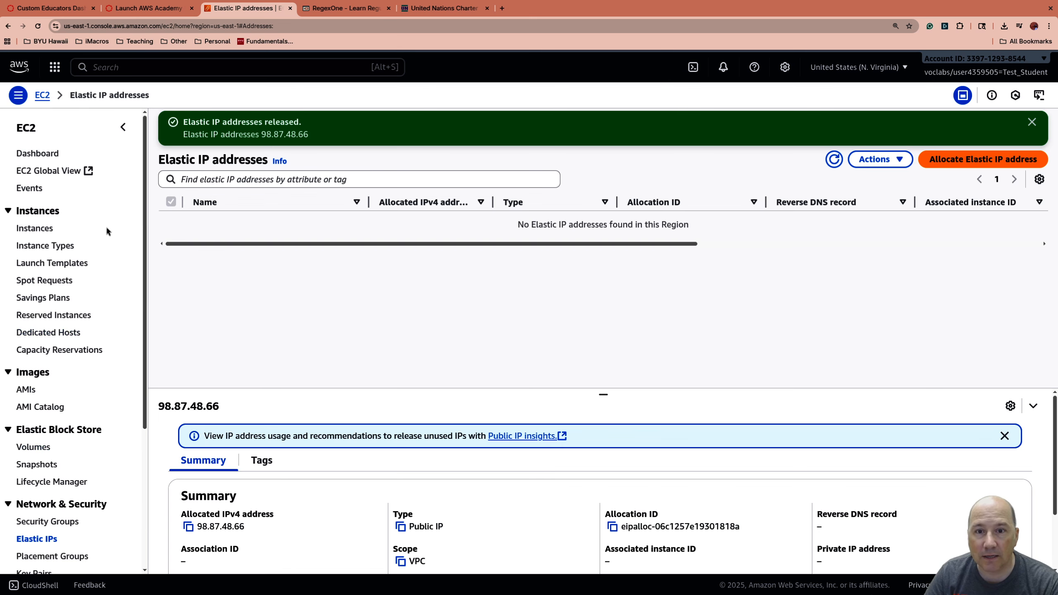
{"action": "left_click", "coordinate": [1008, 74]}
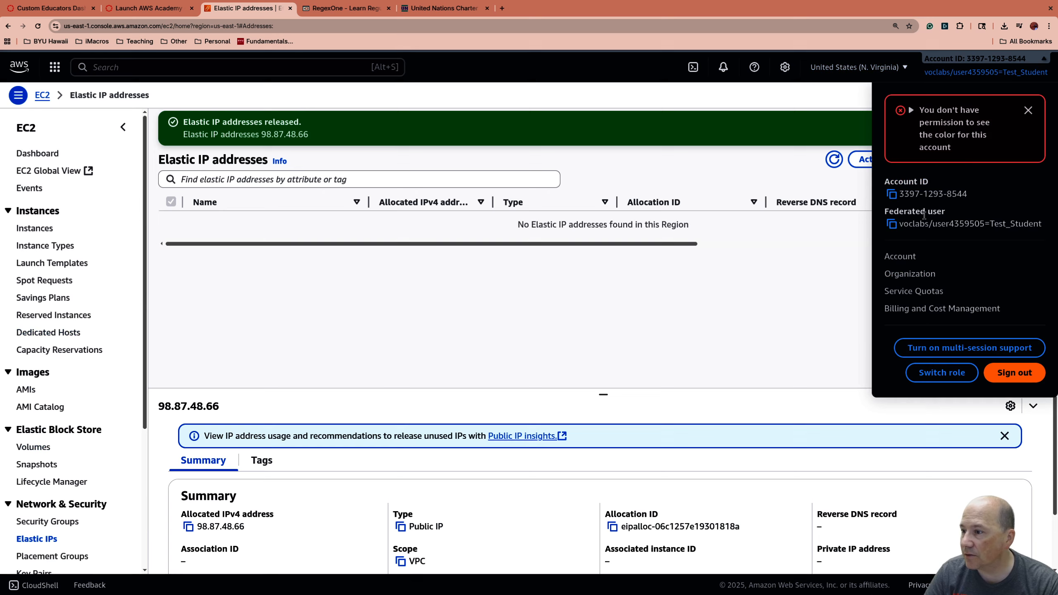
{"action": "left_click", "coordinate": [911, 309]}
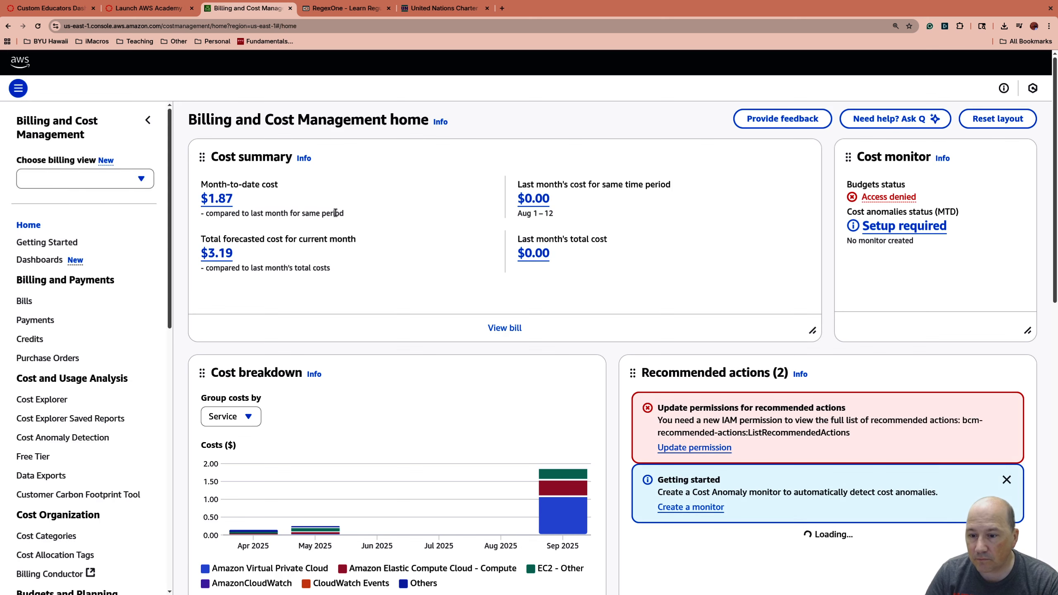
{"action": "scroll", "coordinate": [352, 220], "scroll_direction": "down", "scroll_amount": 1}
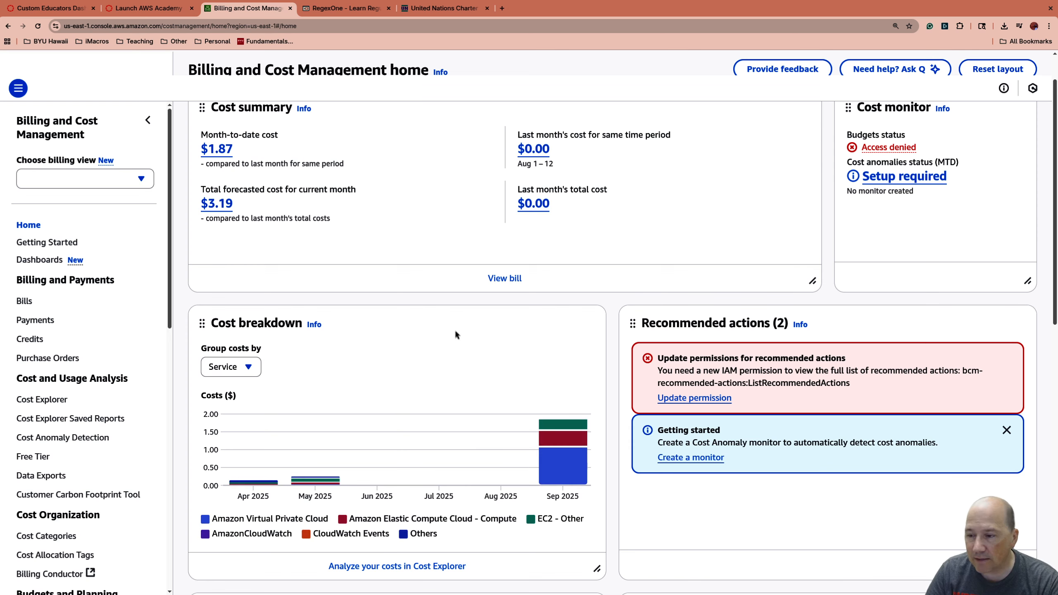
{"action": "scroll", "coordinate": [400, 308], "scroll_direction": "up", "scroll_amount": 2}
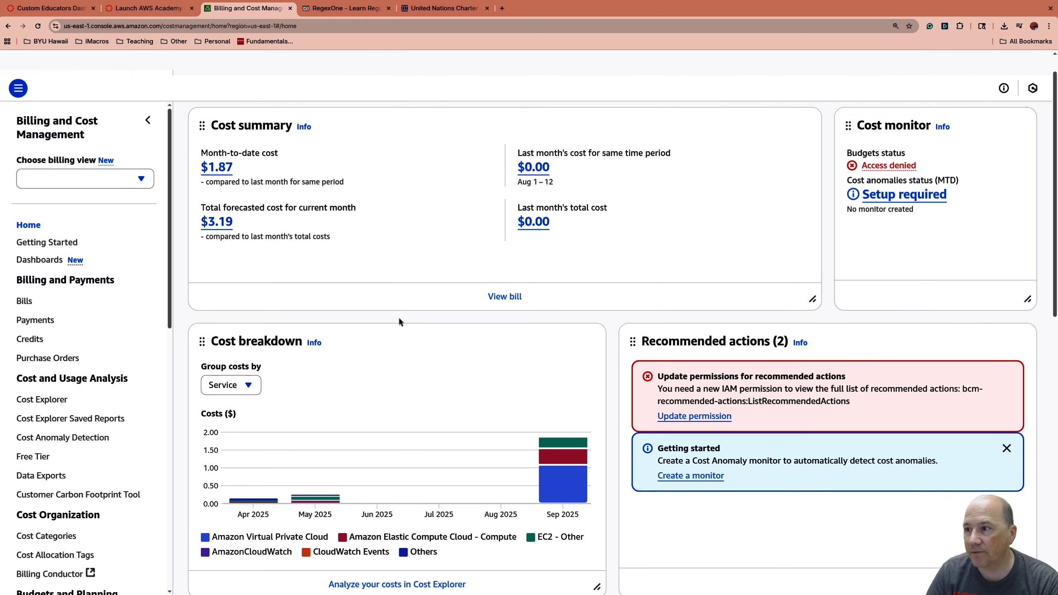
Close the billing page, reload the Learner Lab and run aws ec2 describe-instances with table output of Instance, IP, DNS, Key and Name.
{"action": "left_click", "coordinate": [290, 8]}
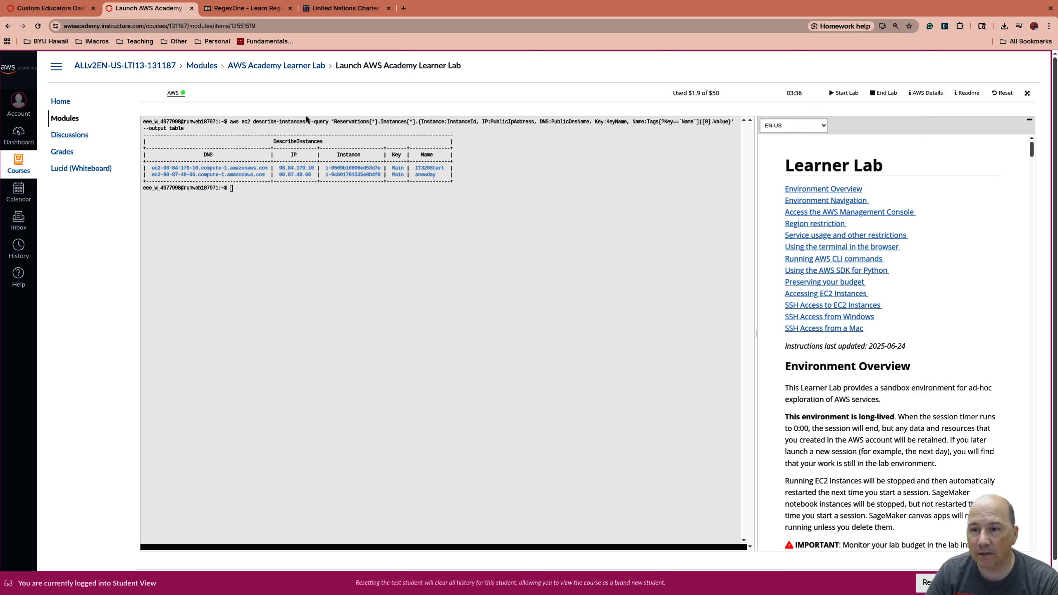
{"action": "left_click", "coordinate": [294, 212]}
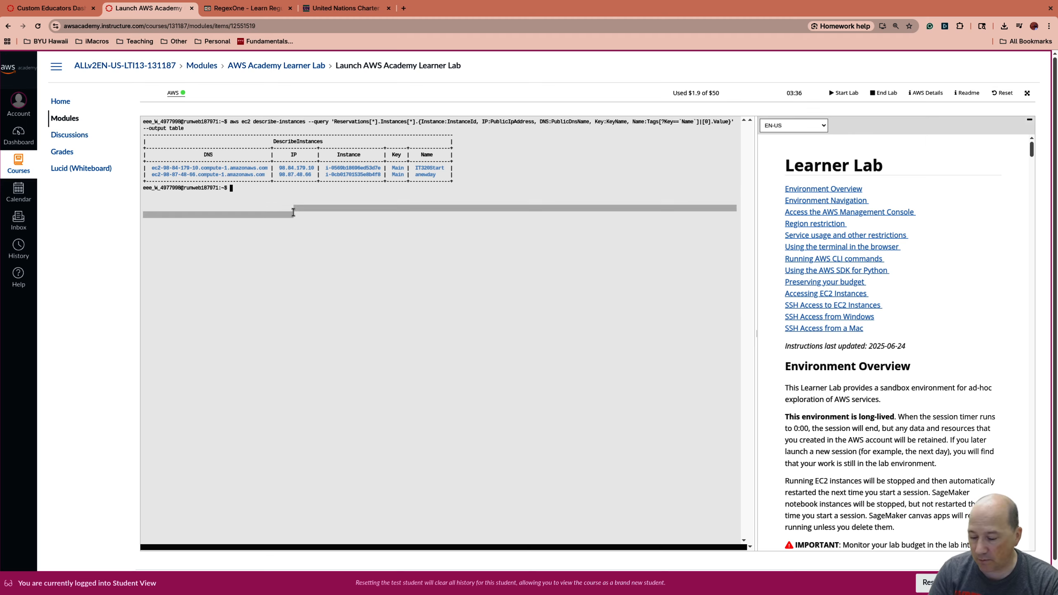
{"action": "key", "text": "alt+Tab"}
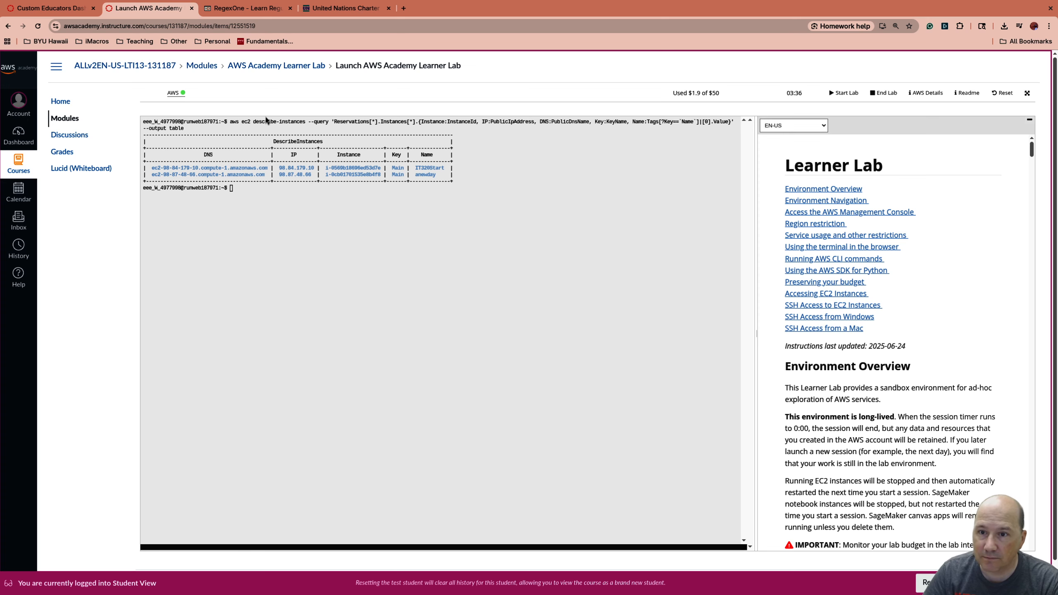
{"action": "left_click", "coordinate": [287, 26]}
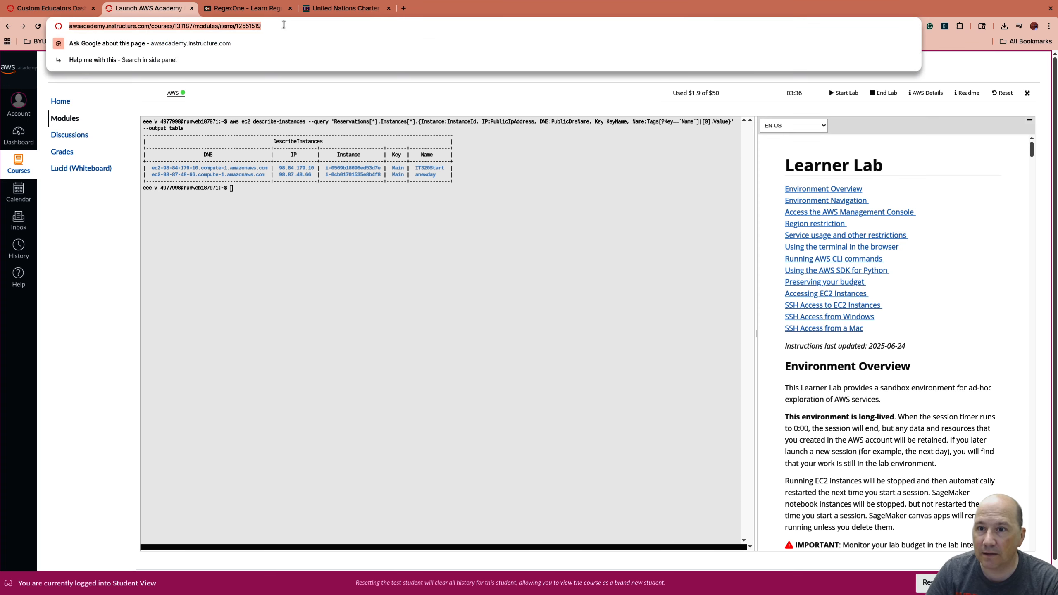
{"action": "left_click", "coordinate": [289, 28]}
{"action": "key", "text": "Return"}
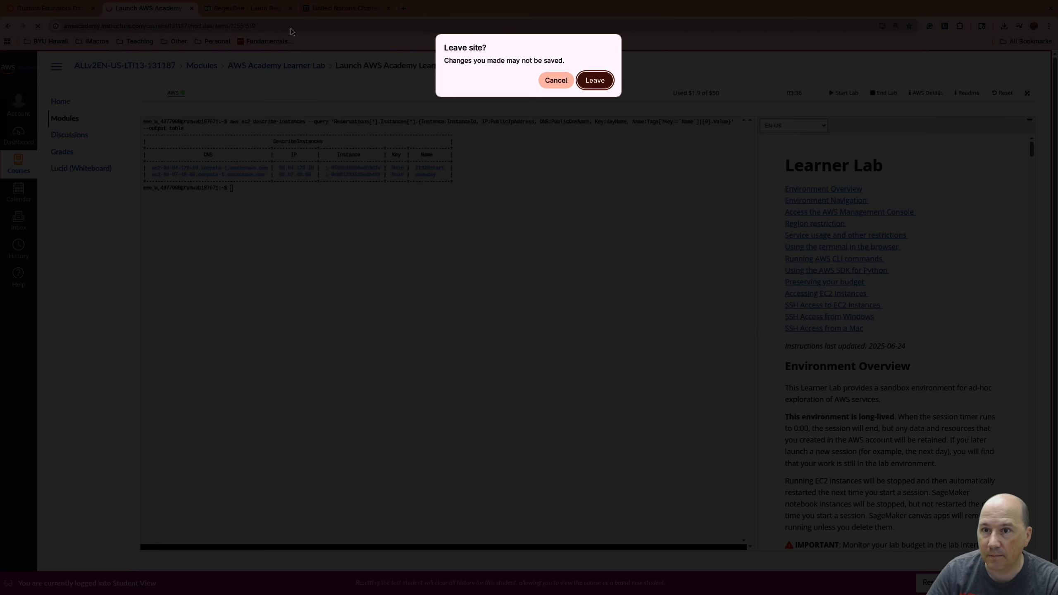
{"action": "left_click", "coordinate": [602, 84]}
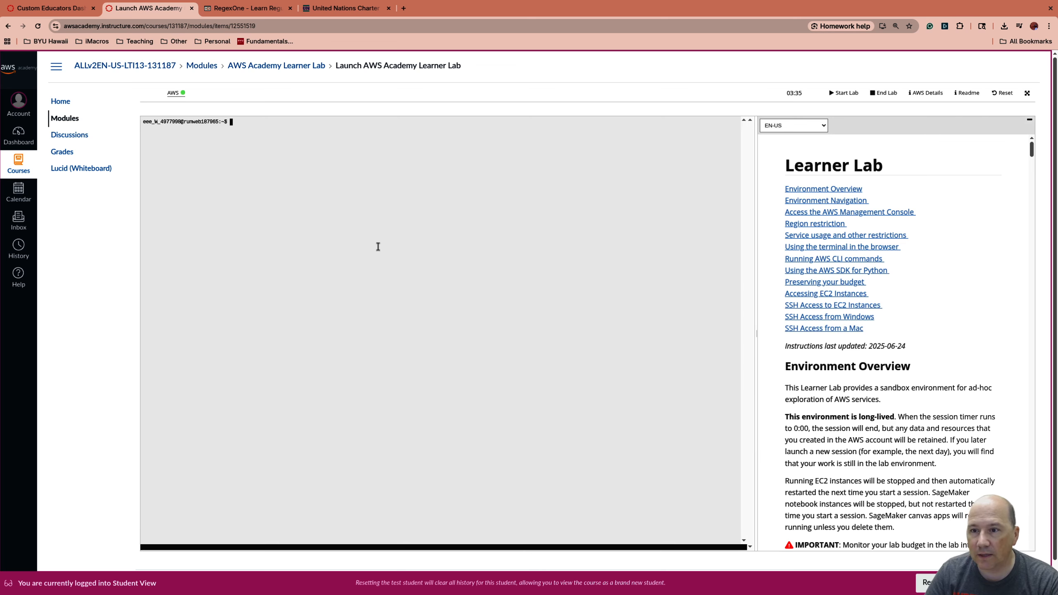
{"action": "type", "text": "aws ec2 describe-instances --query 'Reservations[*].Instances[*].{Instance:InstanceId, IP:PublicIpAddress, DNS:PublicDnsName, Key:KeyName, Name:Tags[?Key==`Name`]|[0].Value}' --output table"}
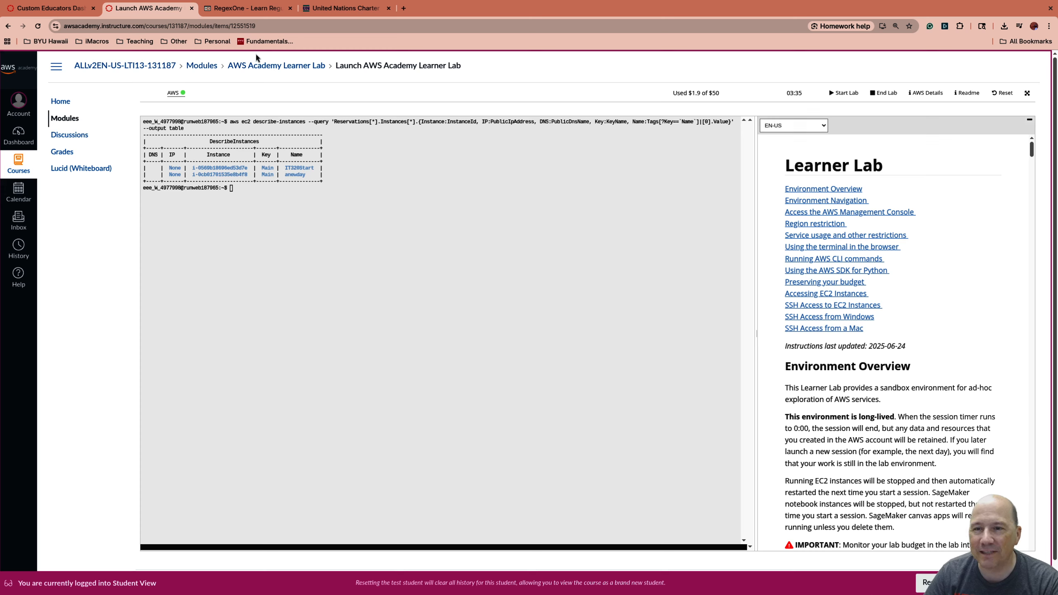
Open the AWS console from the lab and list the EC2 instances without the running-state filter.
{"action": "left_click", "coordinate": [175, 93]}
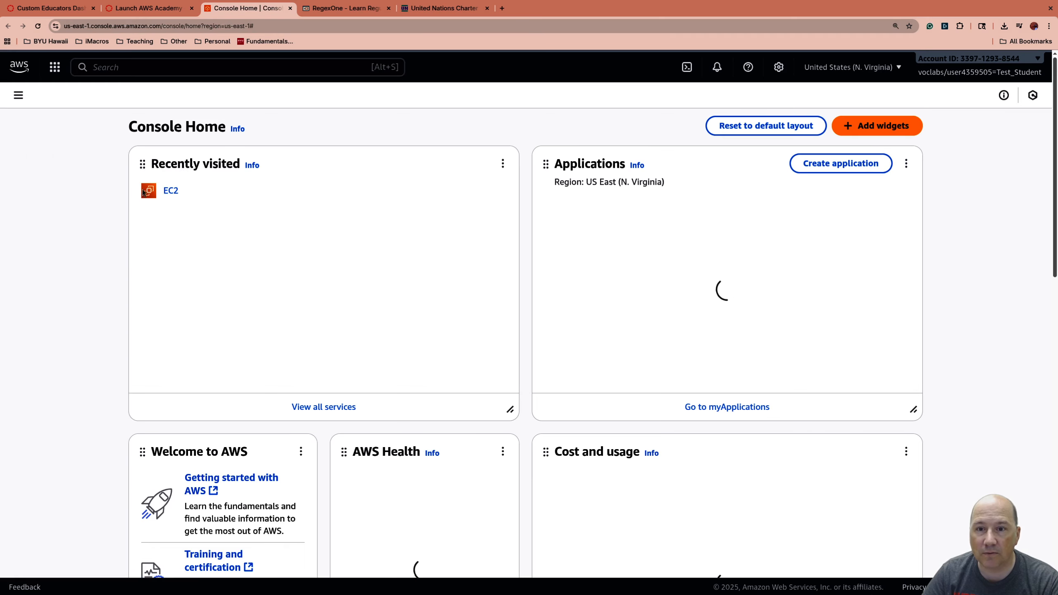
{"action": "left_click", "coordinate": [175, 190]}
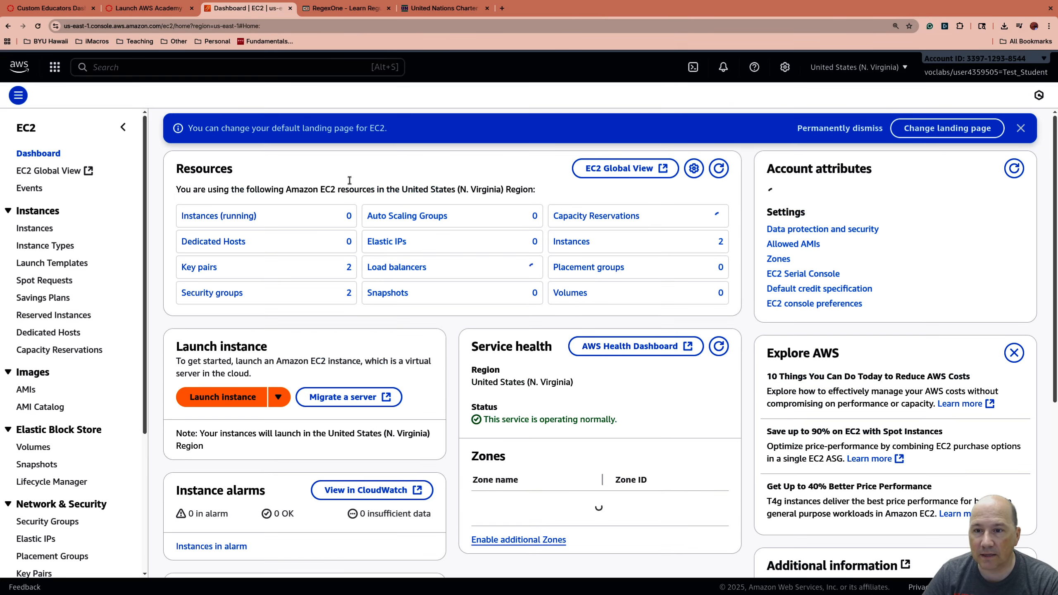
{"action": "left_click", "coordinate": [250, 215]}
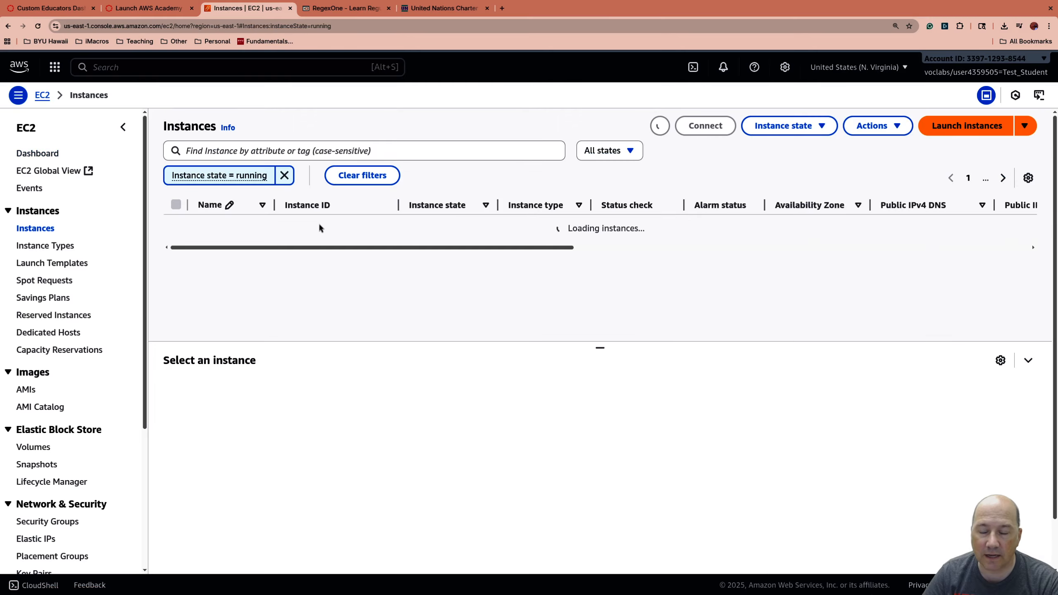
{"action": "left_click", "coordinate": [285, 176]}
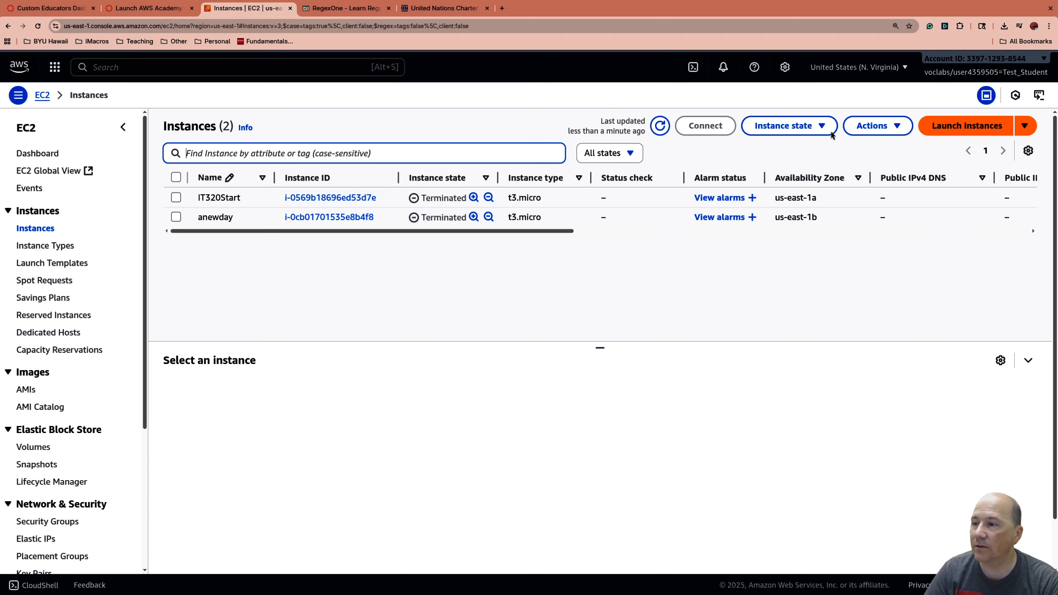
Start launching a new EC2 instance and name it "secondhalf".
{"action": "left_click", "coordinate": [959, 127]}
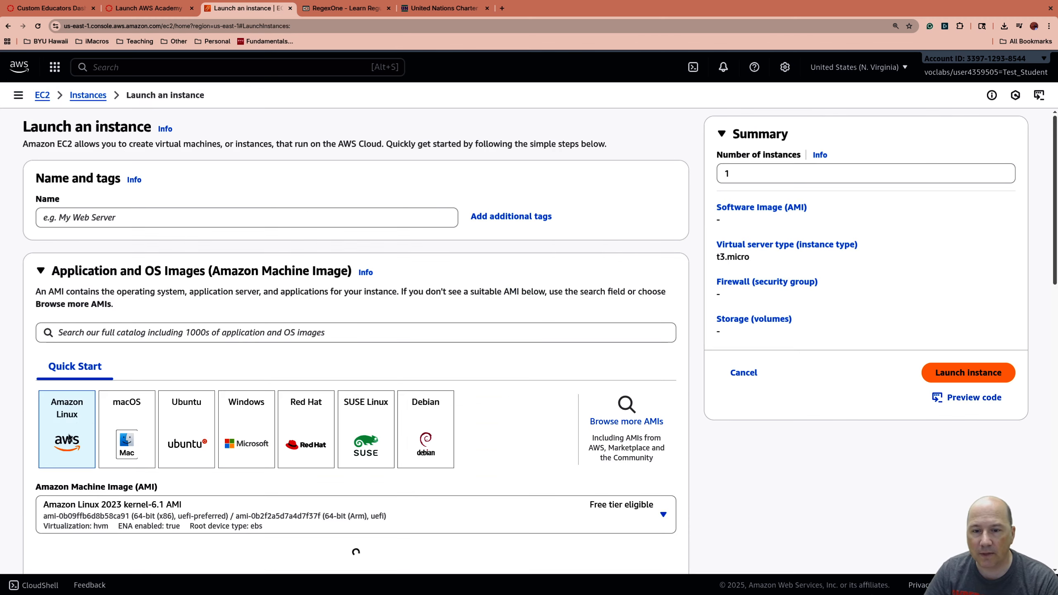
{"action": "left_click", "coordinate": [146, 219]}
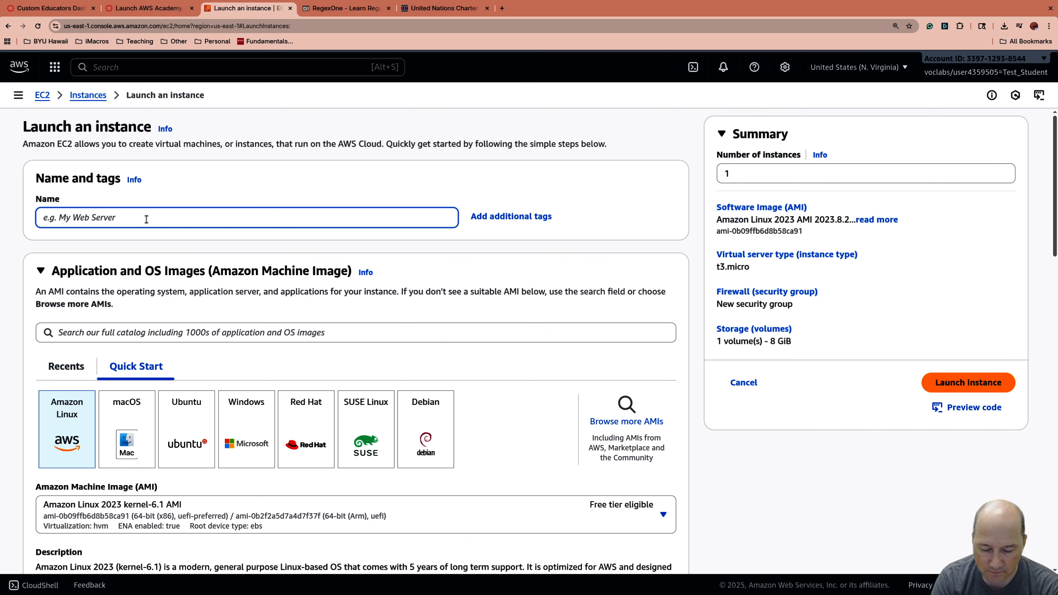
{"action": "type", "text": "Second"}
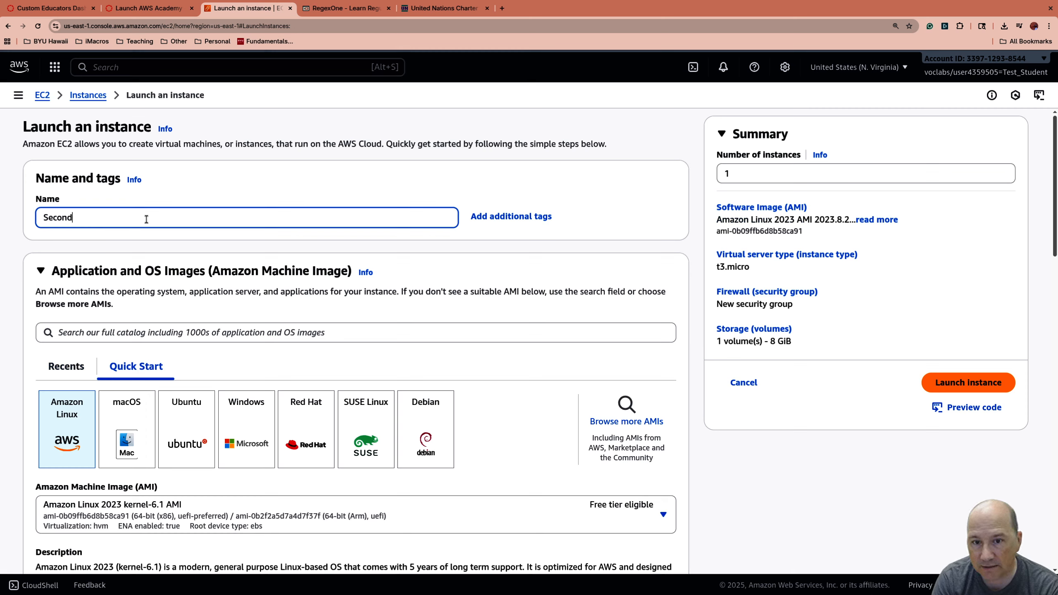
{"action": "key", "text": "BackSpace"}
{"action": "key", "text": "BackSpace"}
{"action": "key", "text": "BackSpace"}
{"action": "key", "text": "BackSpace"}
{"action": "key", "text": "BackSpace"}
{"action": "key", "text": "BackSpace"}
{"action": "type", "text": "s"}
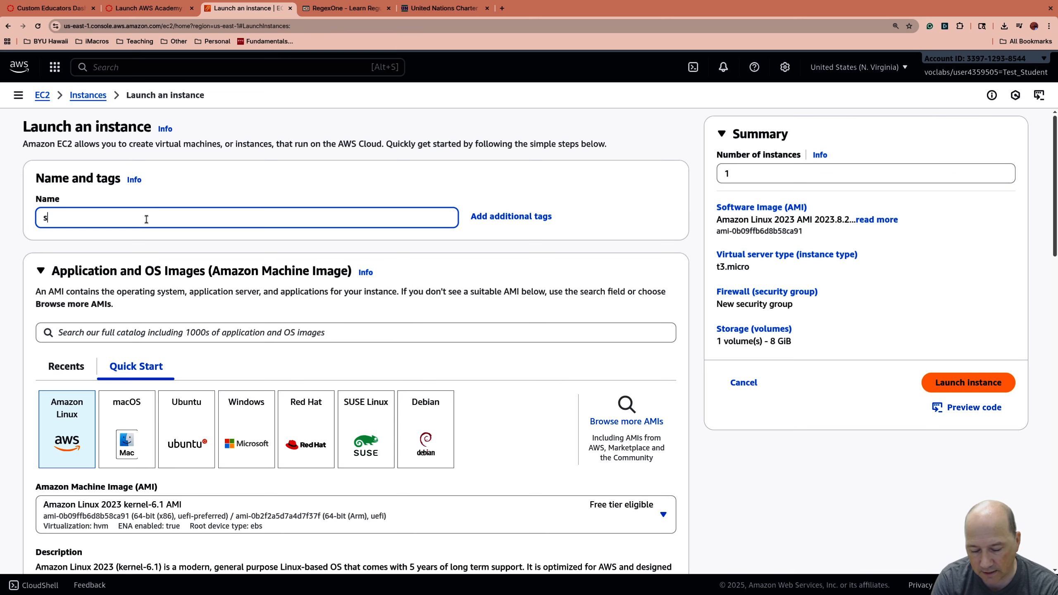
{"action": "type", "text": "econdhal"}
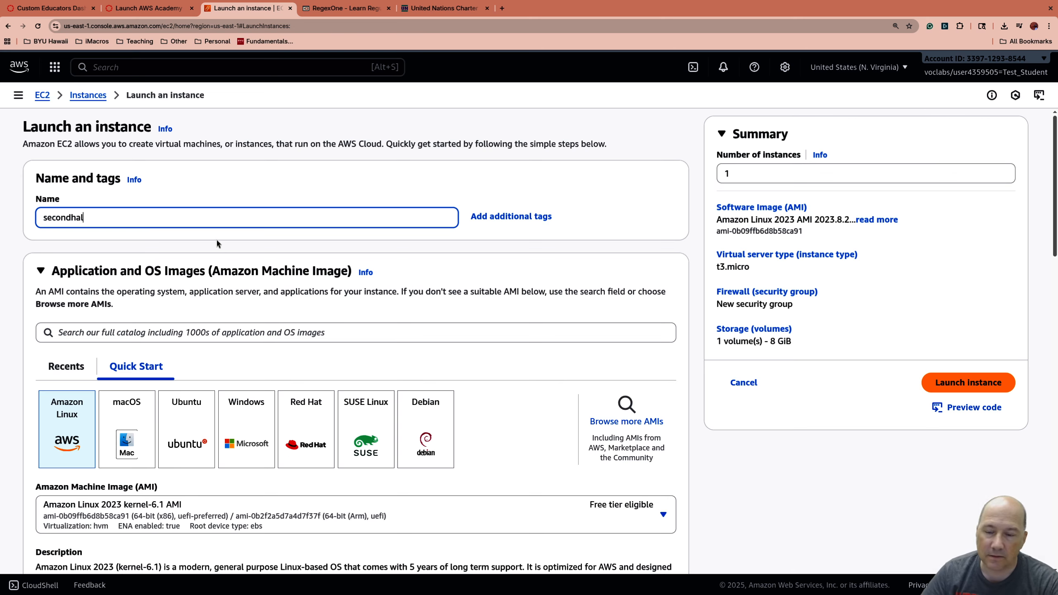
{"action": "type", "text": "f"}
Review the new instance's Amazon Linux image and t3.micro type, and choose the Main key pair for login.
{"action": "scroll", "coordinate": [350, 286], "scroll_direction": "down", "scroll_amount": 3}
{"action": "scroll", "coordinate": [346, 279], "scroll_direction": "down", "scroll_amount": 8}
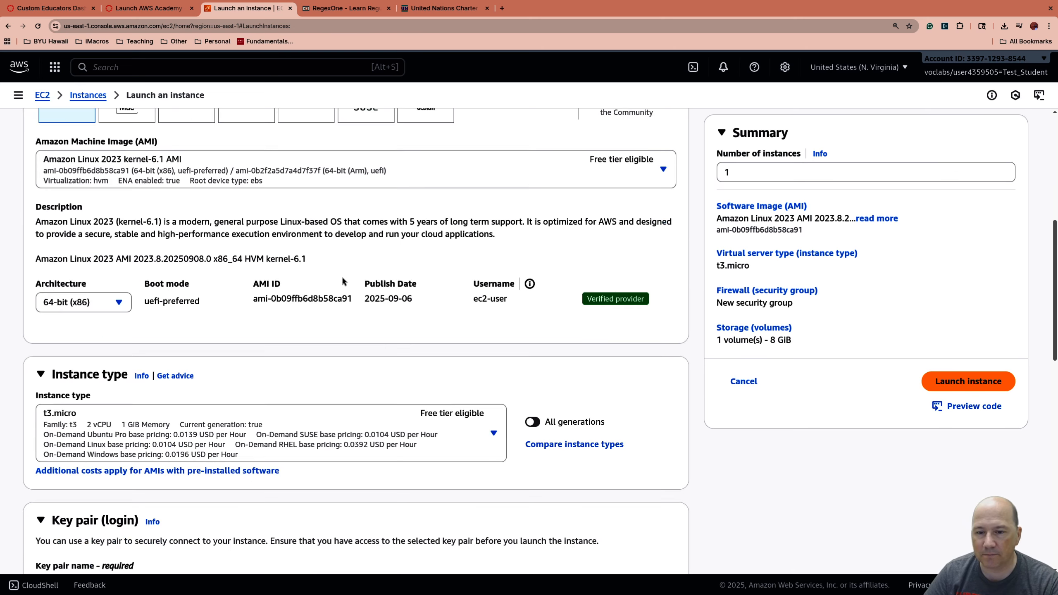
{"action": "scroll", "coordinate": [206, 290], "scroll_direction": "up", "scroll_amount": 5}
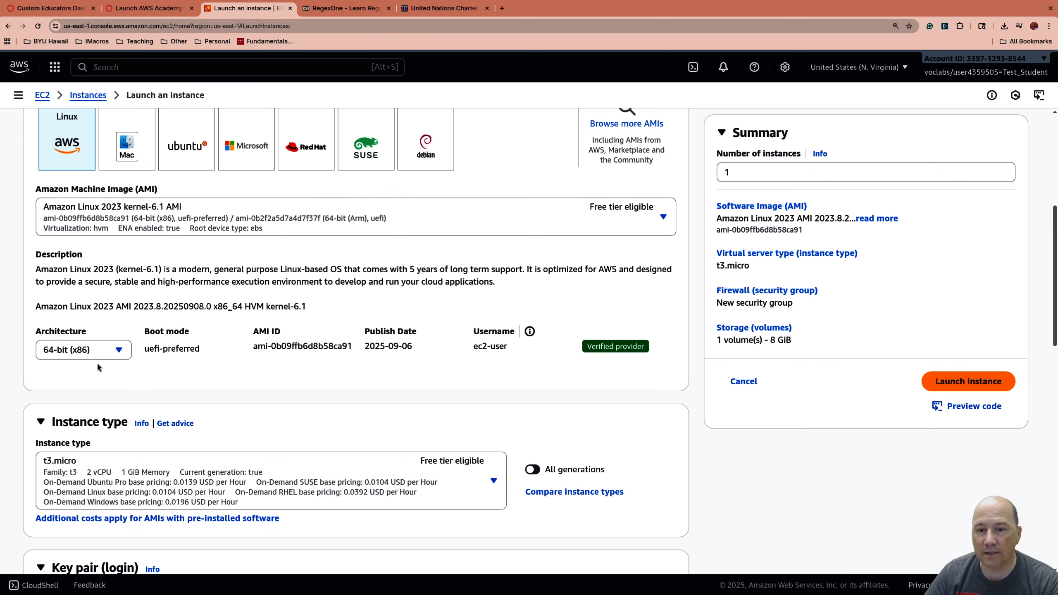
{"action": "scroll", "coordinate": [182, 372], "scroll_direction": "down", "scroll_amount": 2}
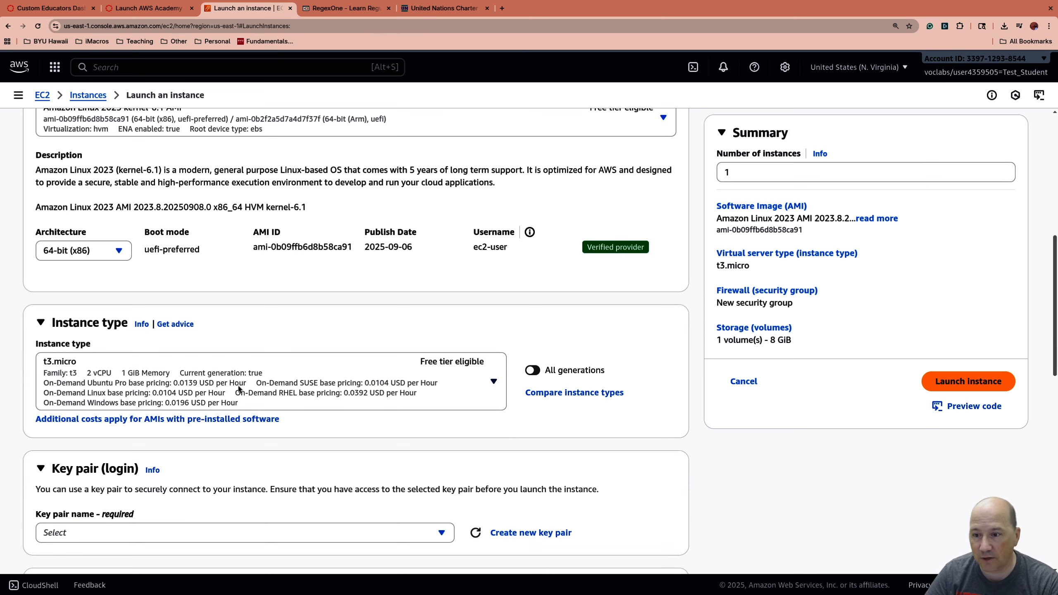
{"action": "scroll", "coordinate": [208, 414], "scroll_direction": "down", "scroll_amount": 2}
{"action": "left_click", "coordinate": [88, 436]}
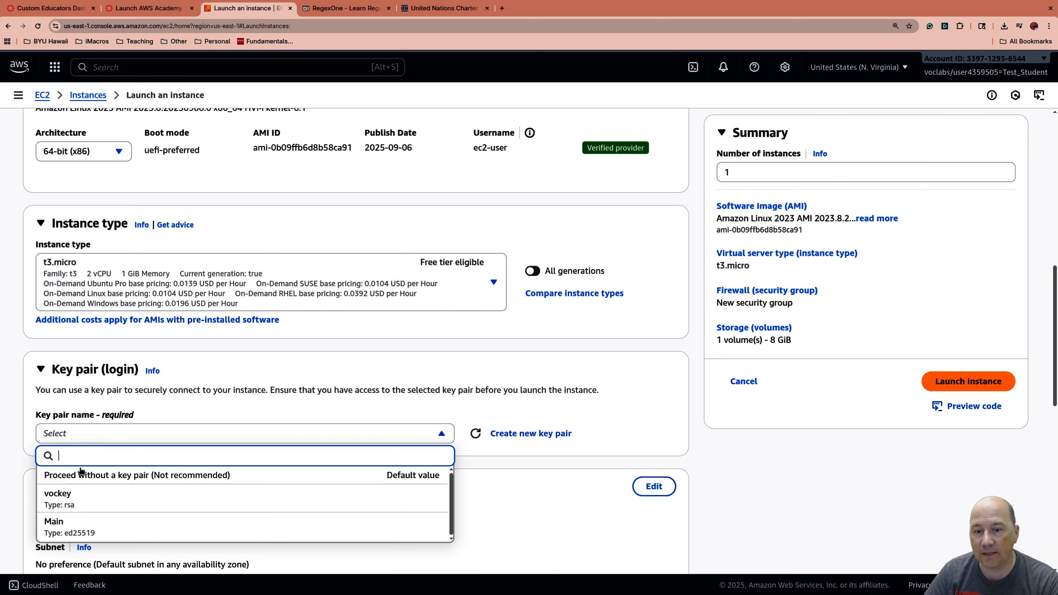
{"action": "left_click", "coordinate": [224, 524]}
Assign the existing security group launch-wizard-1 to the new instance instead of creating a new one.
{"action": "scroll", "coordinate": [233, 404], "scroll_direction": "down", "scroll_amount": 2}
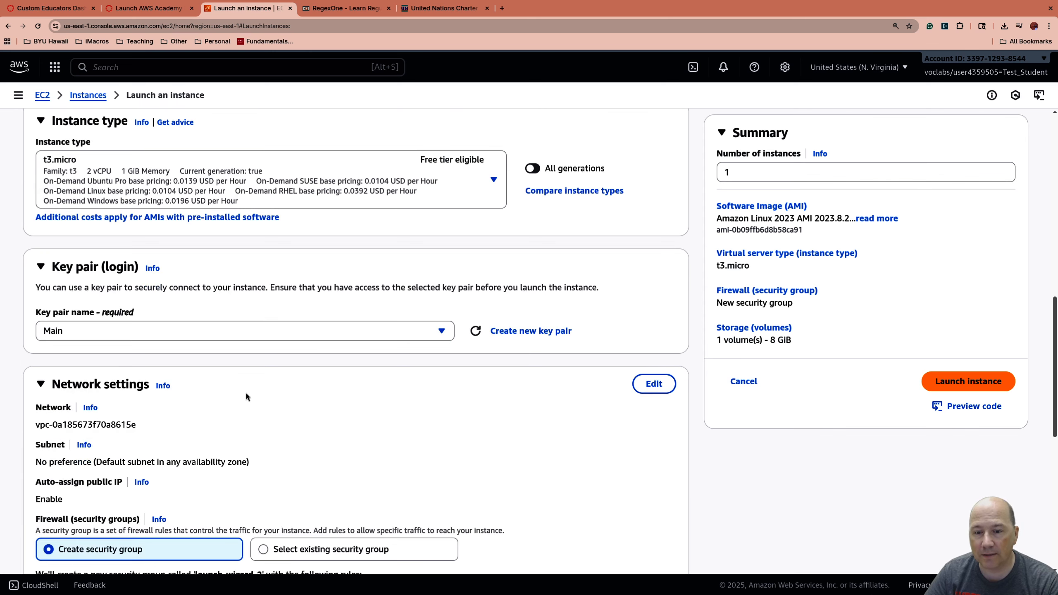
{"action": "scroll", "coordinate": [247, 394], "scroll_direction": "down", "scroll_amount": 4}
{"action": "left_click", "coordinate": [317, 355]}
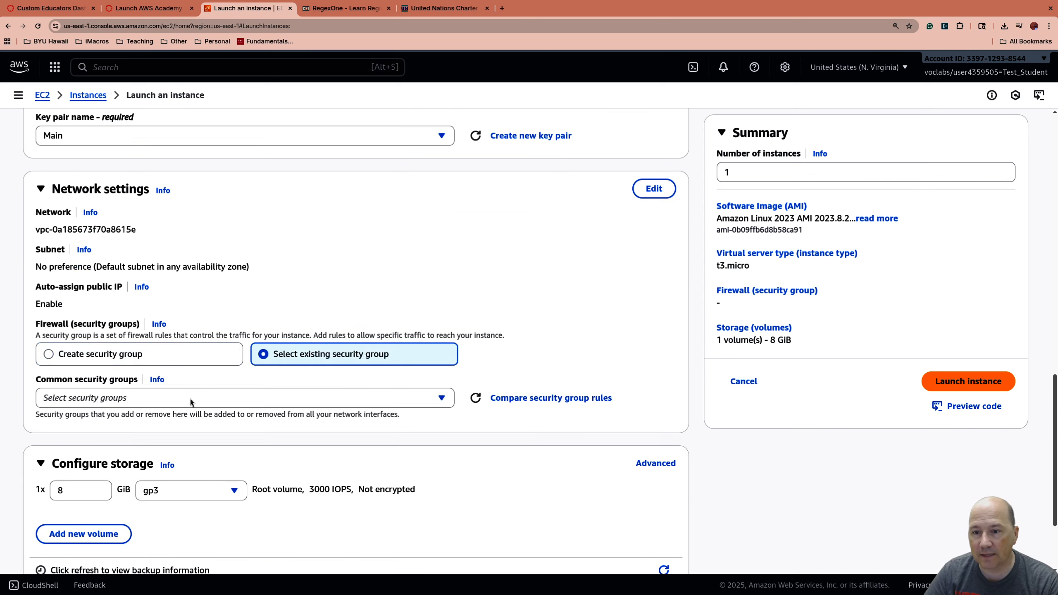
{"action": "left_click", "coordinate": [132, 398]}
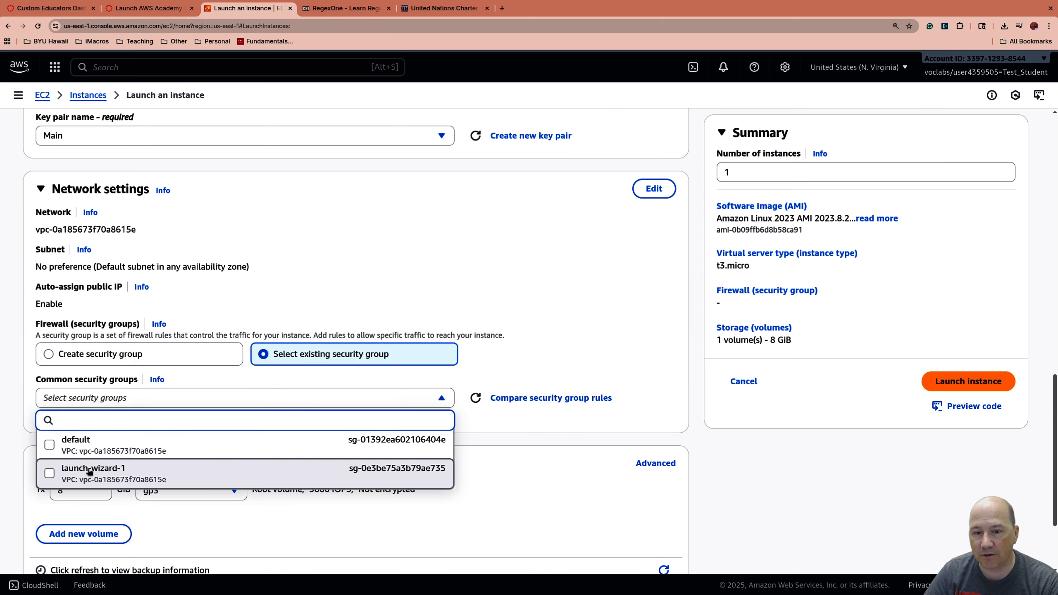
{"action": "left_click", "coordinate": [110, 479]}
Keep the default 8 GiB gp3 storage and launch the instance.
{"action": "scroll", "coordinate": [373, 412], "scroll_direction": "down", "scroll_amount": 2}
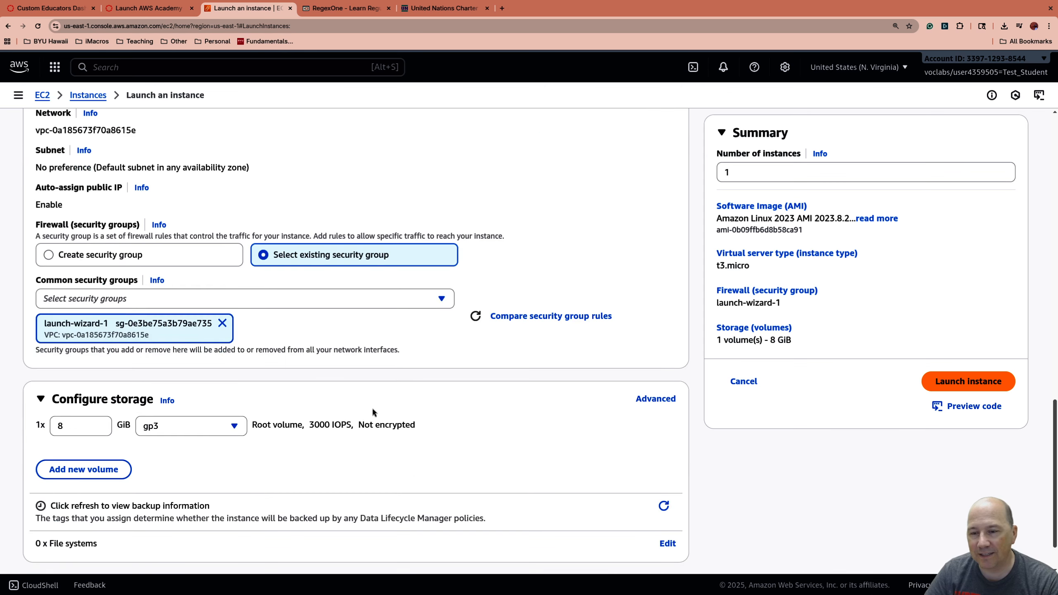
{"action": "scroll", "coordinate": [266, 479], "scroll_direction": "down", "scroll_amount": 1}
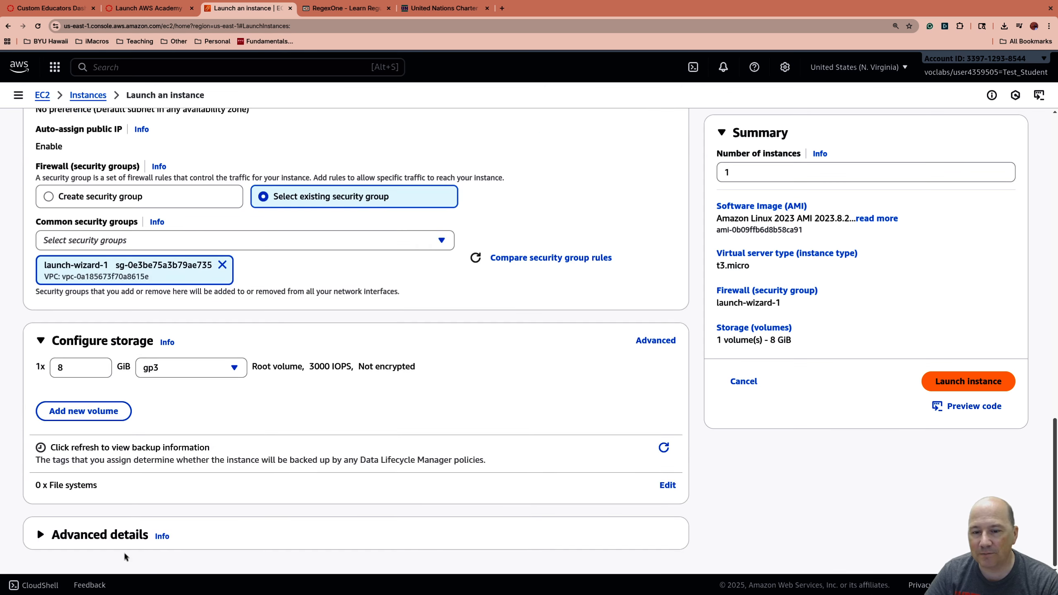
{"action": "left_click", "coordinate": [964, 386]}
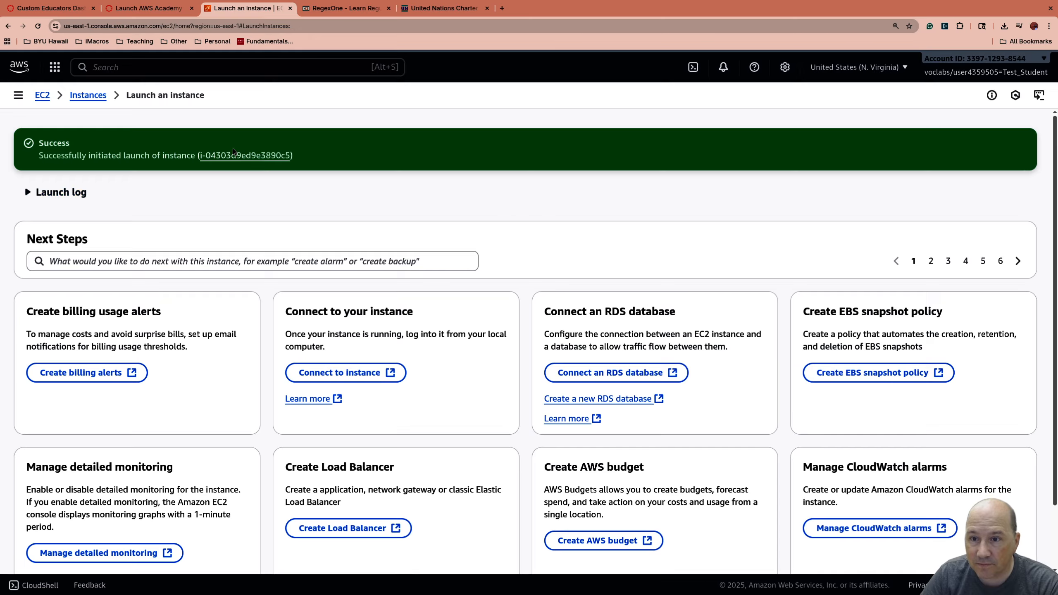
Copy the public DNS name from the newly launched instance's details and switch to the terminal.
{"action": "left_click", "coordinate": [240, 156]}
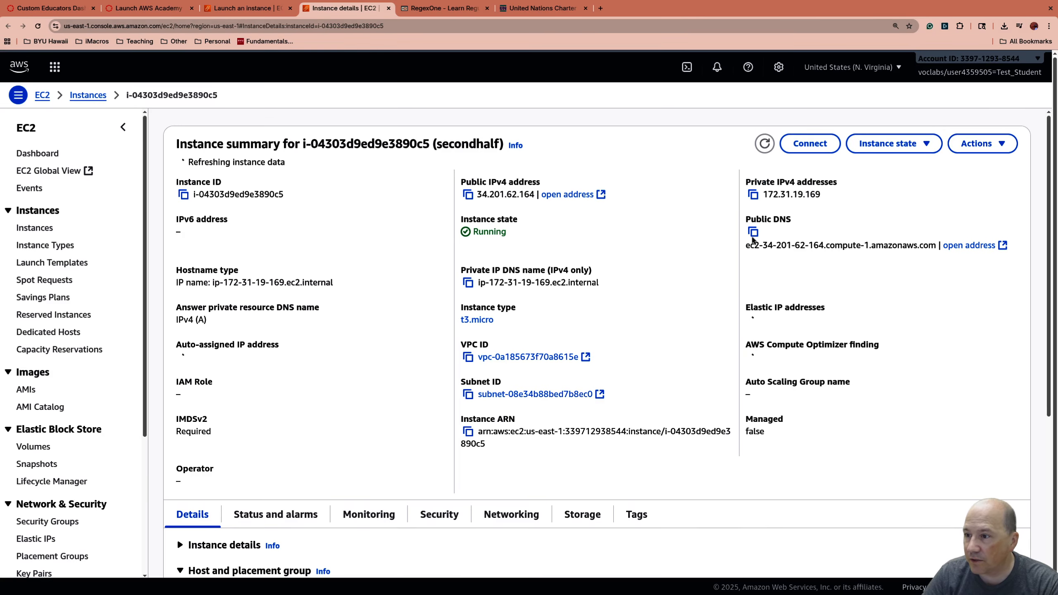
{"action": "left_click", "coordinate": [757, 232]}
{"action": "key", "text": "super"}
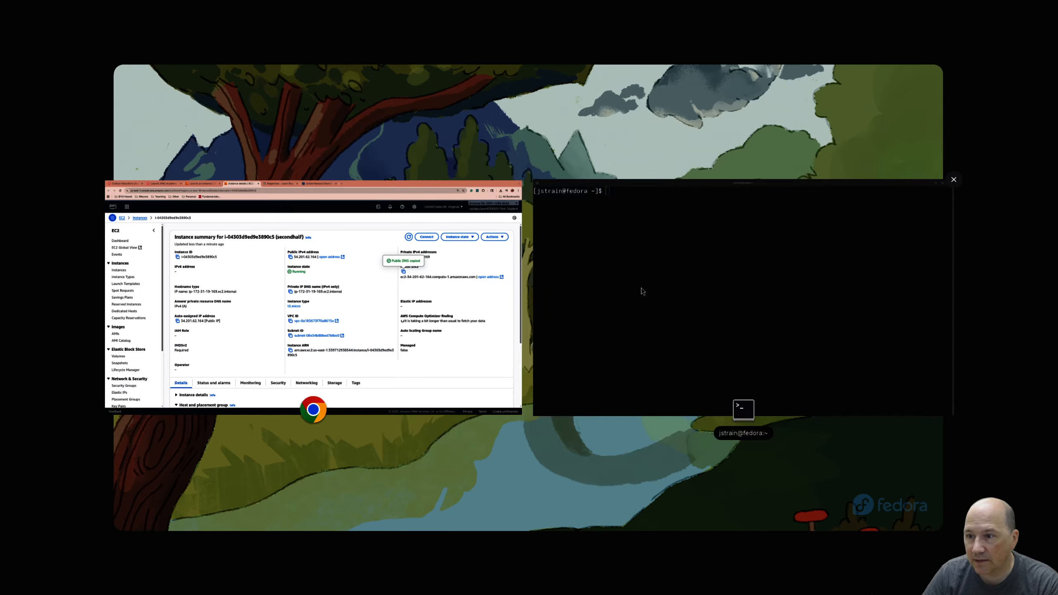
{"action": "left_click", "coordinate": [640, 290]}
Connect over SSH as ec2-user to the copied host ec2-34-201-62-164.compute-1.amazonaws.com and accept its host key.
{"action": "type", "text": "ssh"}
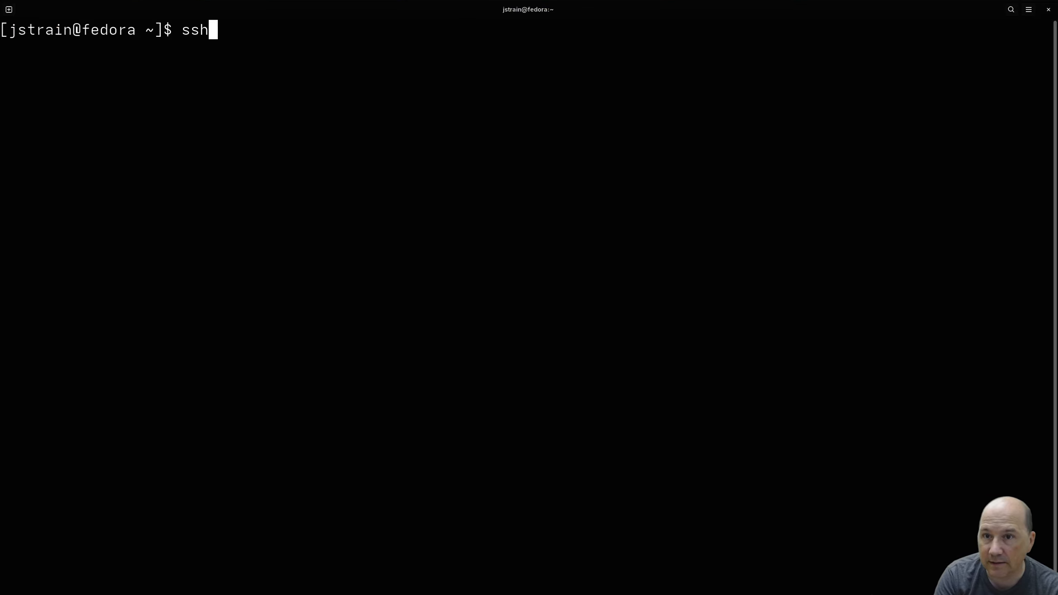
{"action": "type", "text": " ec2-user@"}
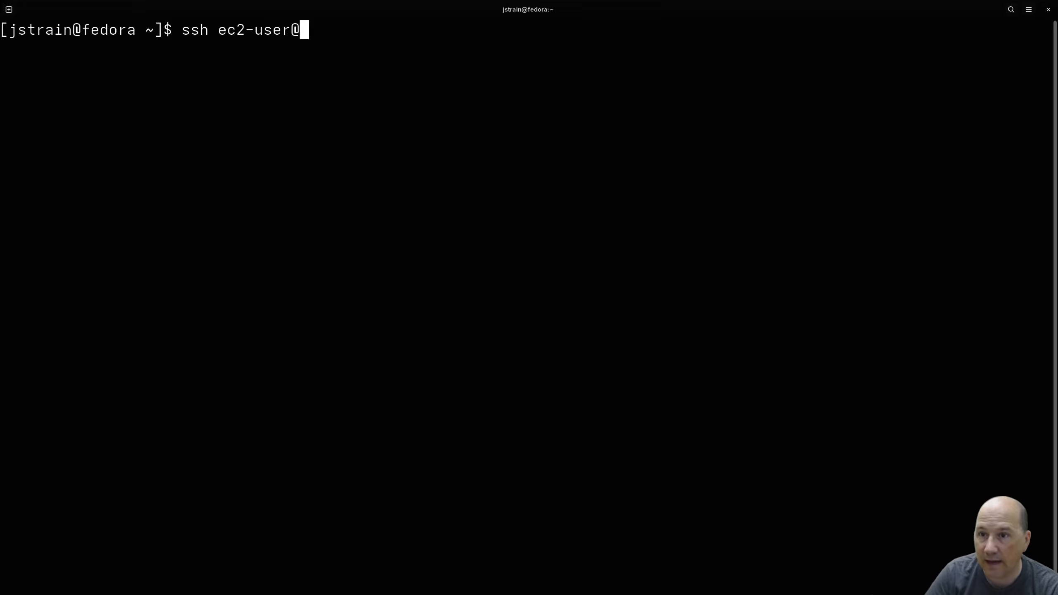
{"action": "key", "text": "ctrl+shift+v"}
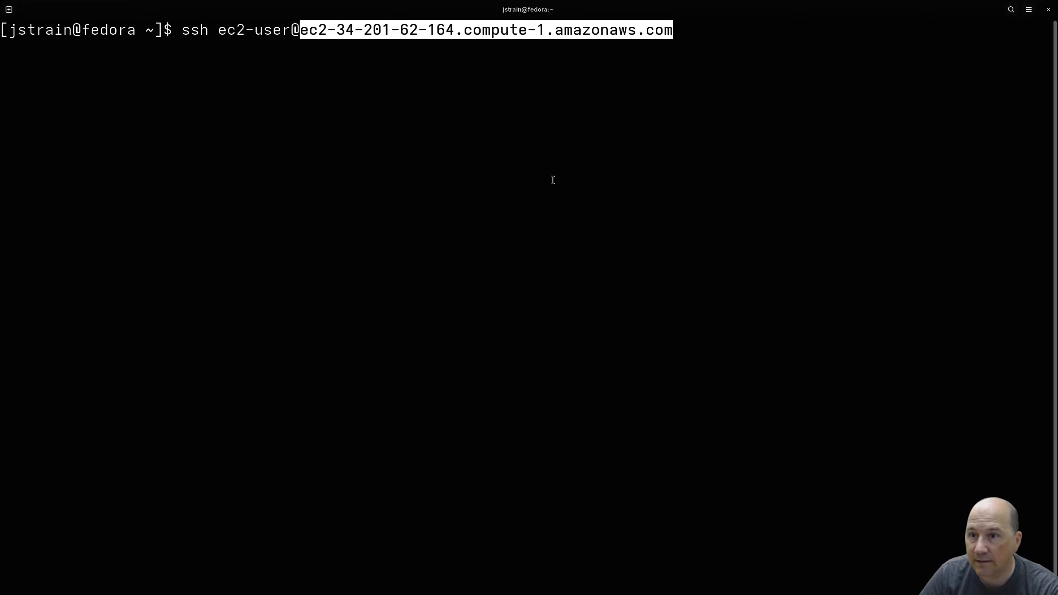
{"action": "key", "text": "Return"}
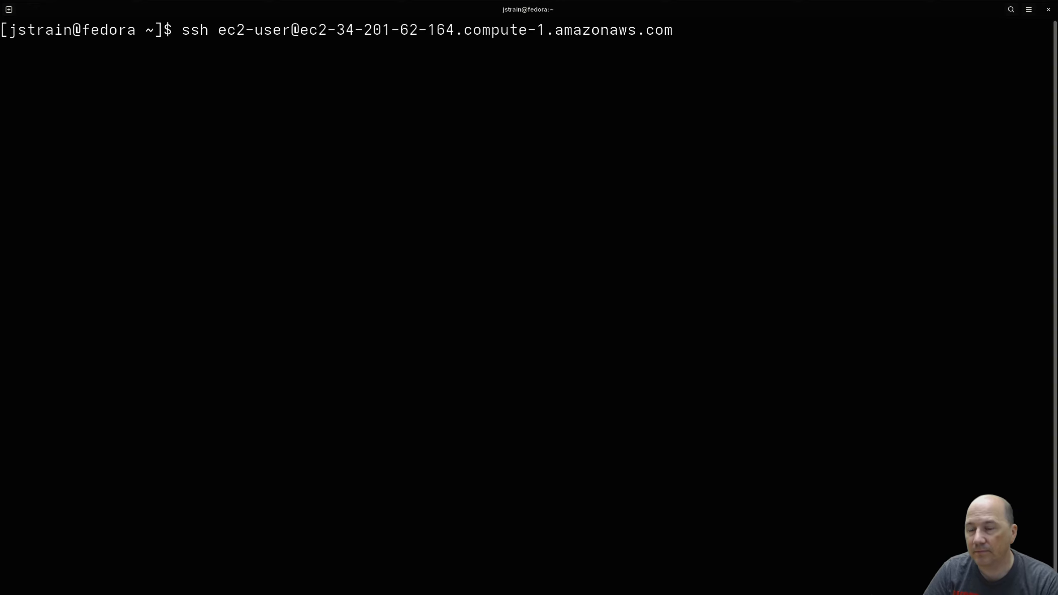
{"action": "type", "text": "yes"}
{"action": "key", "text": "Return"}
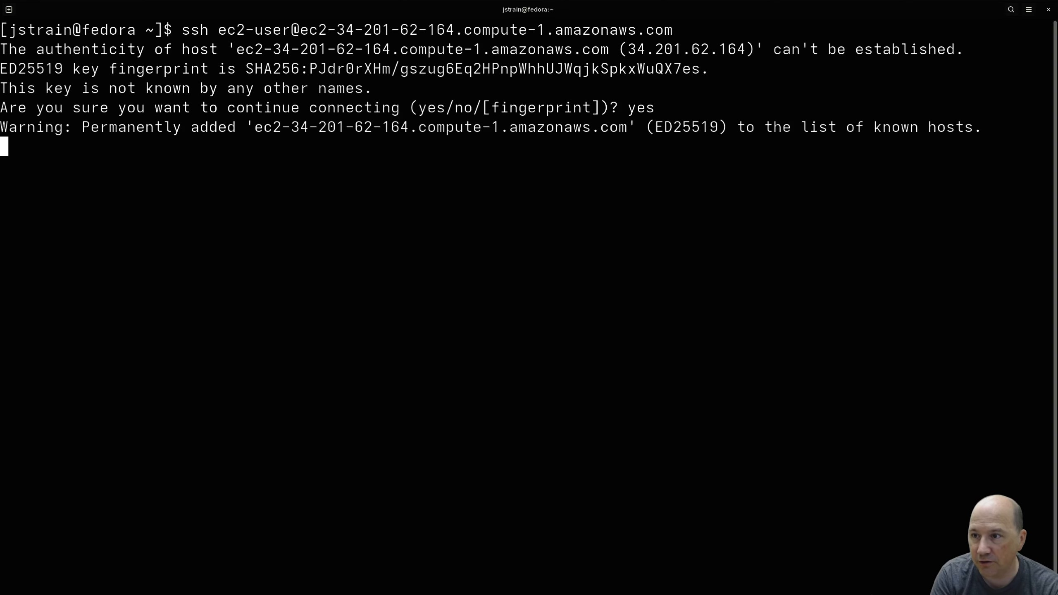